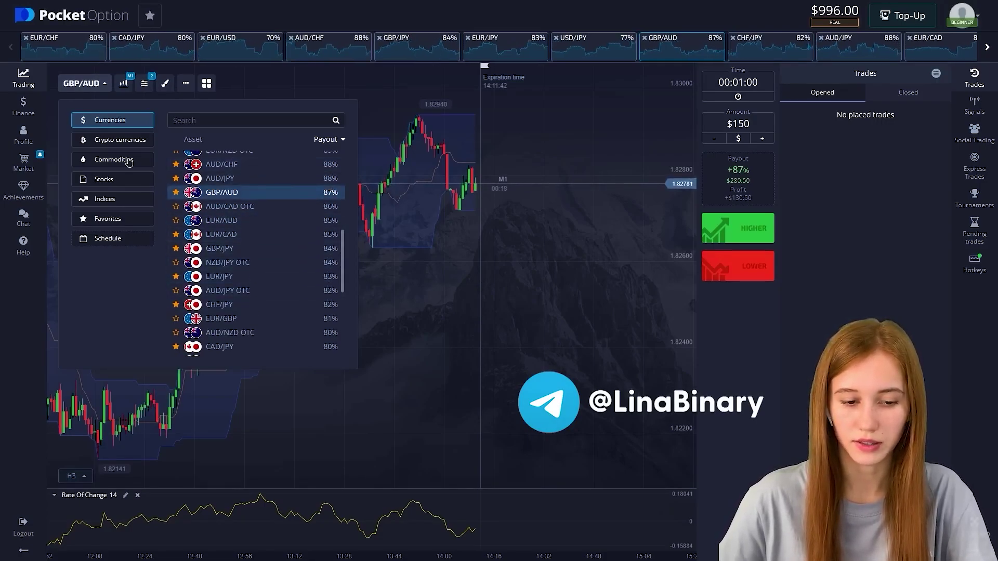
Choose the GBP/AUD currency pair and look through the full list of available indicators
{"action": "left_click", "coordinate": [202, 191]}
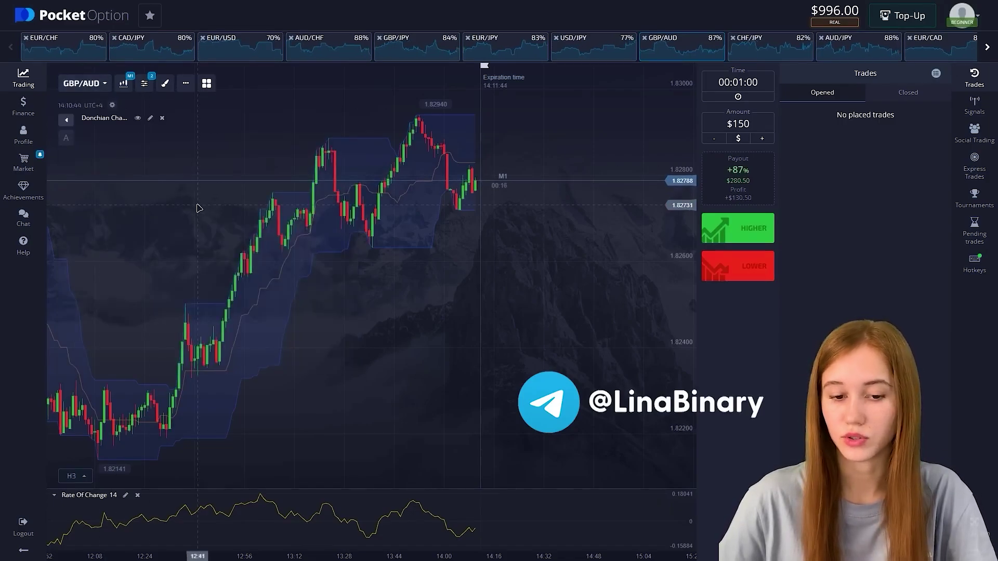
{"action": "left_click", "coordinate": [145, 84]}
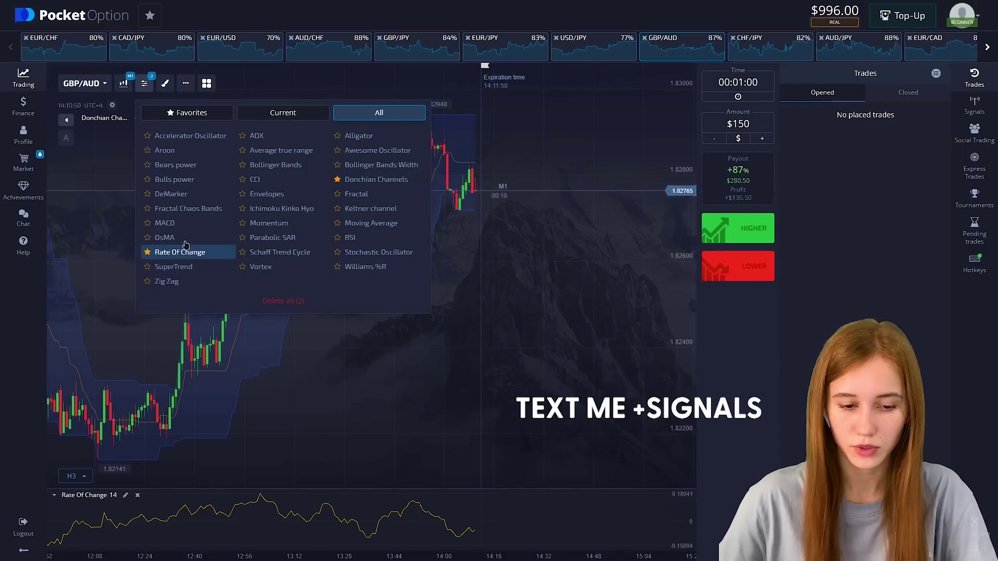
{"action": "left_click", "coordinate": [145, 85]}
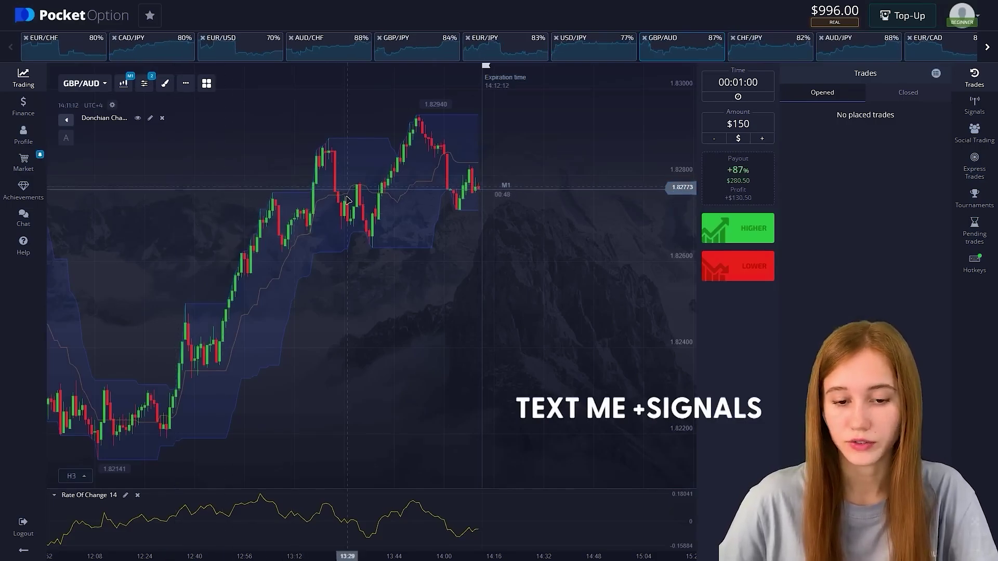
Examine the earlier GBP/AUD price movement against the Donchian Channels and the Rate Of Change line
{"action": "scroll", "coordinate": [274, 285], "scroll_direction": "up", "scroll_amount": 5}
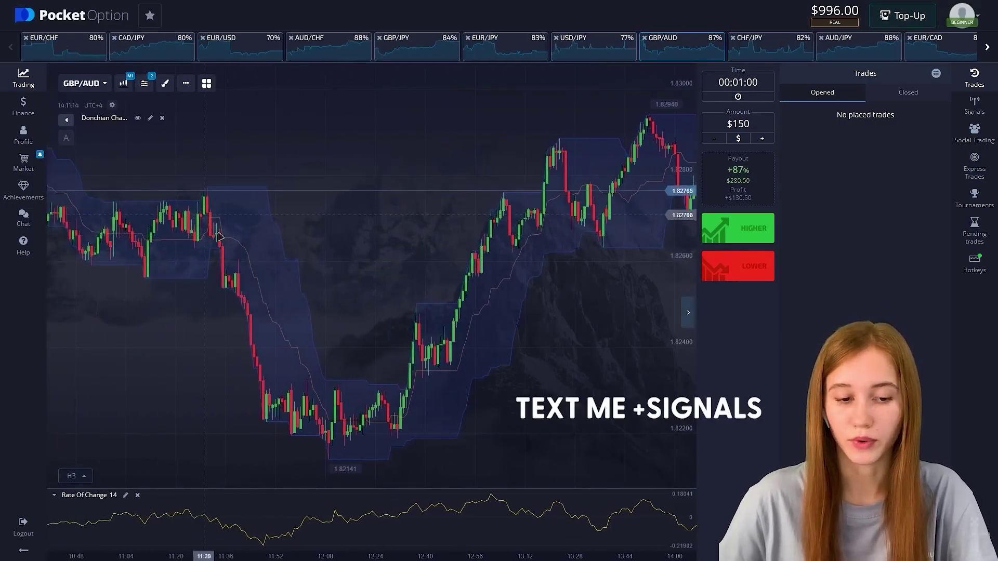
{"action": "scroll", "coordinate": [276, 273], "scroll_direction": "down", "scroll_amount": 2}
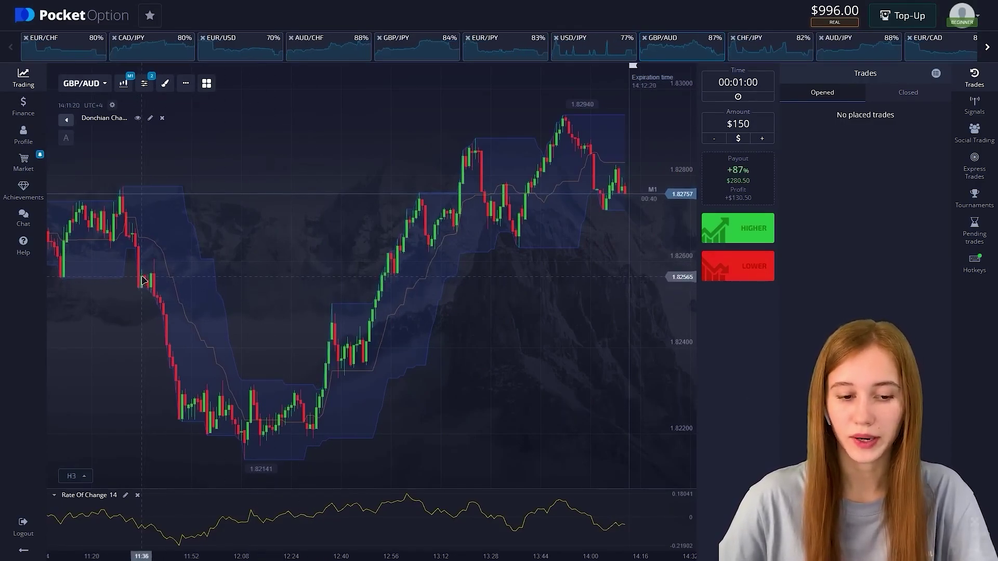
{"action": "scroll", "coordinate": [298, 281], "scroll_direction": "down", "scroll_amount": 2}
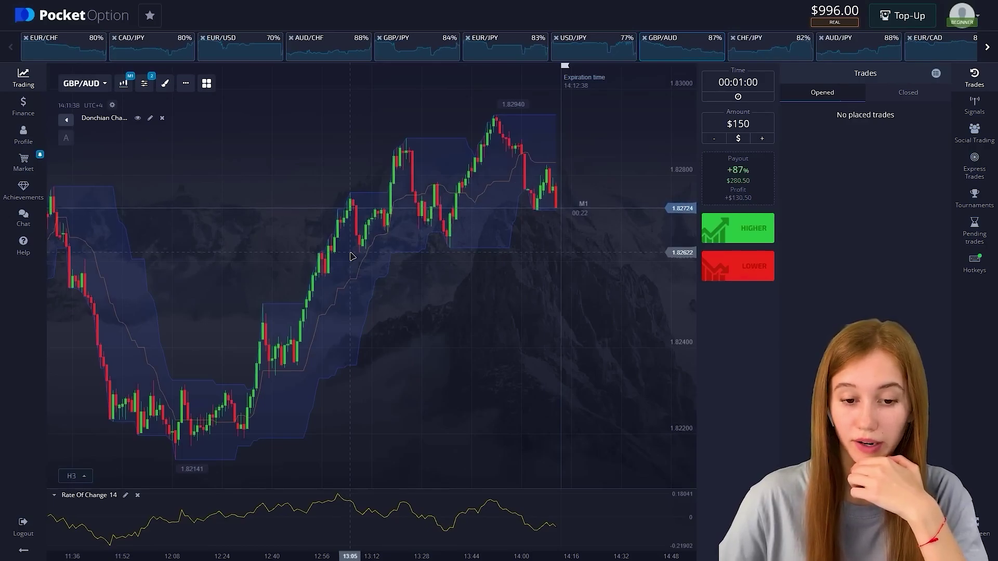
{"action": "left_click_drag", "start_coordinate": [351, 256], "coordinate": [444, 240]}
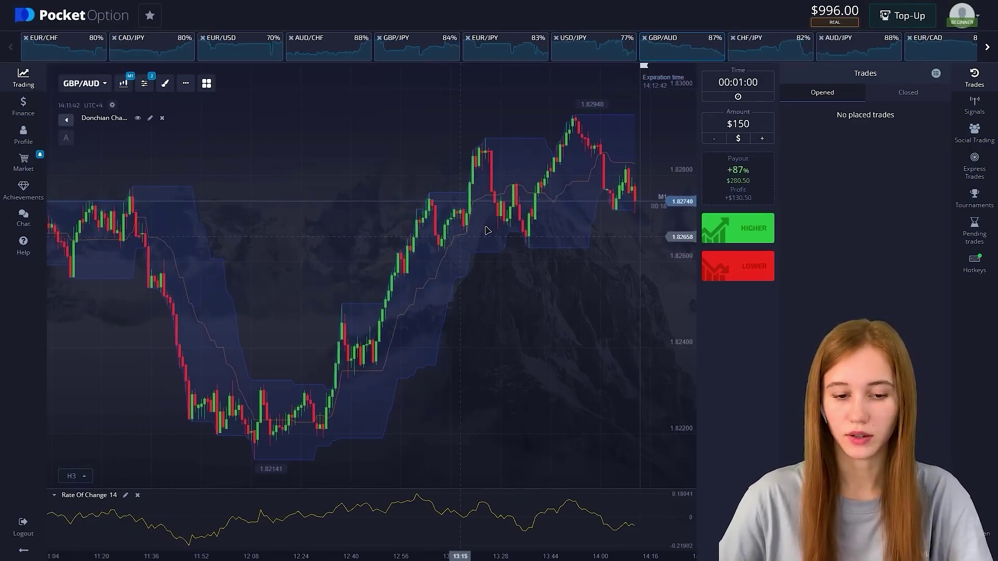
{"action": "left_click_drag", "start_coordinate": [444, 241], "coordinate": [367, 250]}
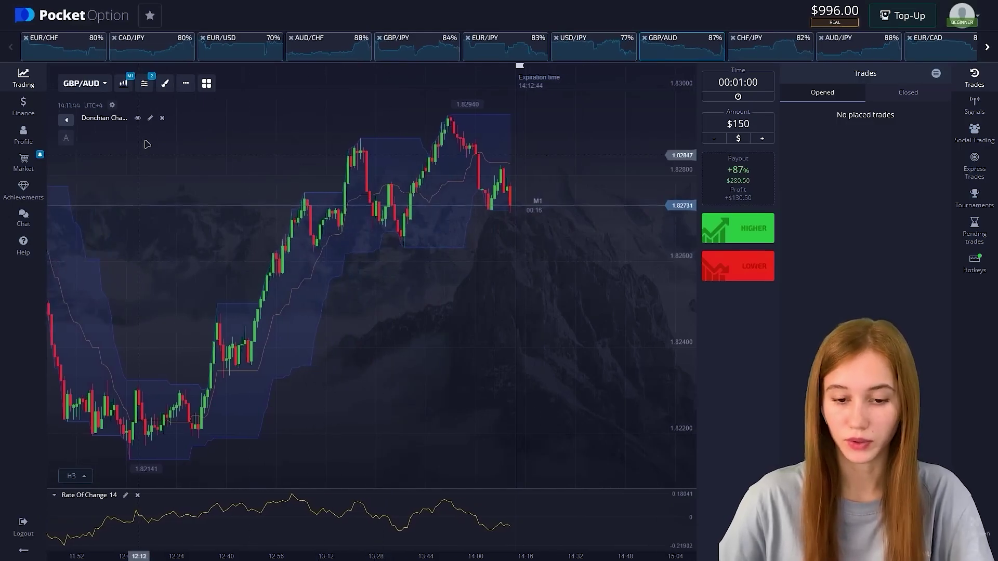
Review the Donchian Channels period and line styles, and save the settings
{"action": "double_click", "coordinate": [432, 221]}
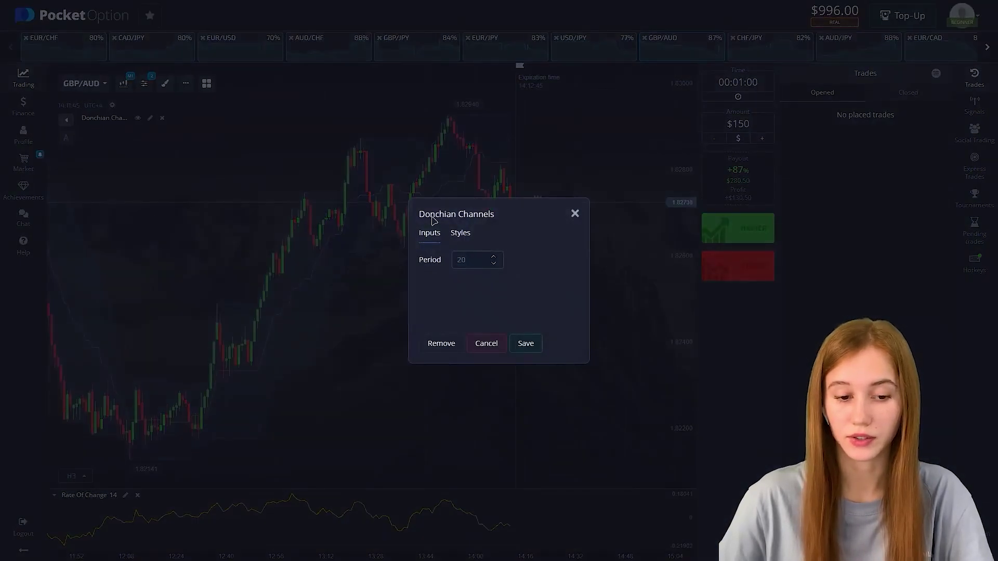
{"action": "left_click", "coordinate": [461, 234]}
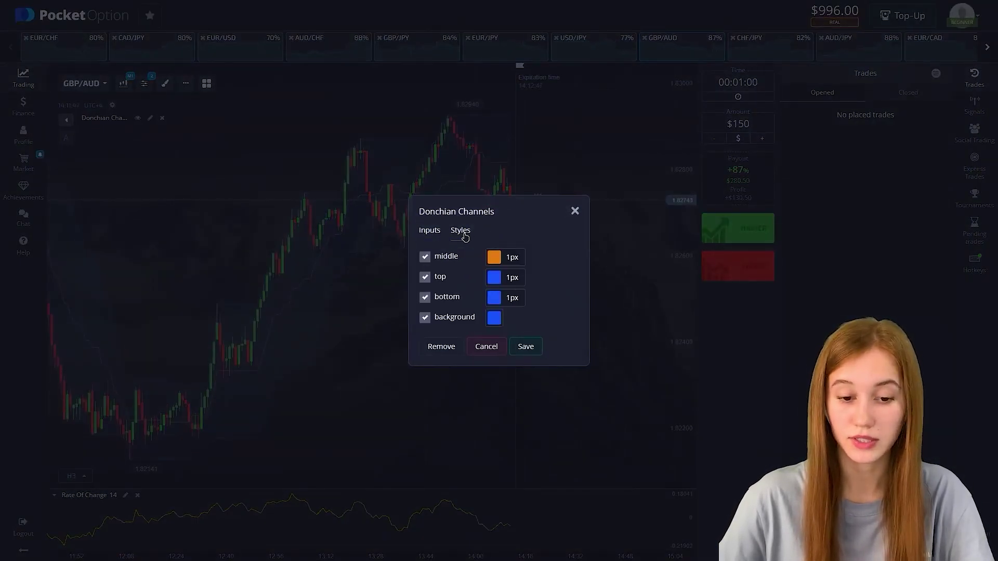
{"action": "left_click", "coordinate": [436, 235]}
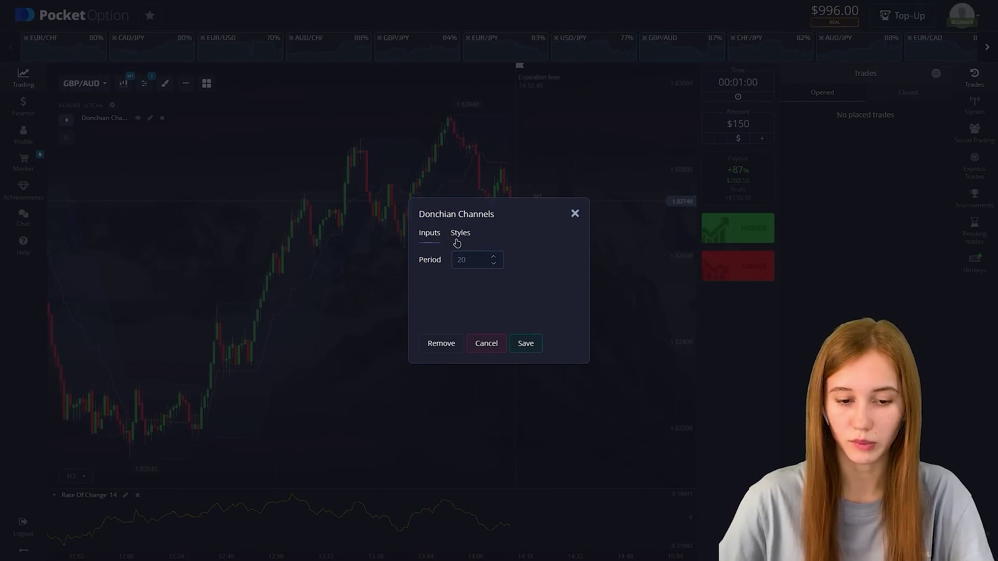
{"action": "left_click", "coordinate": [526, 349]}
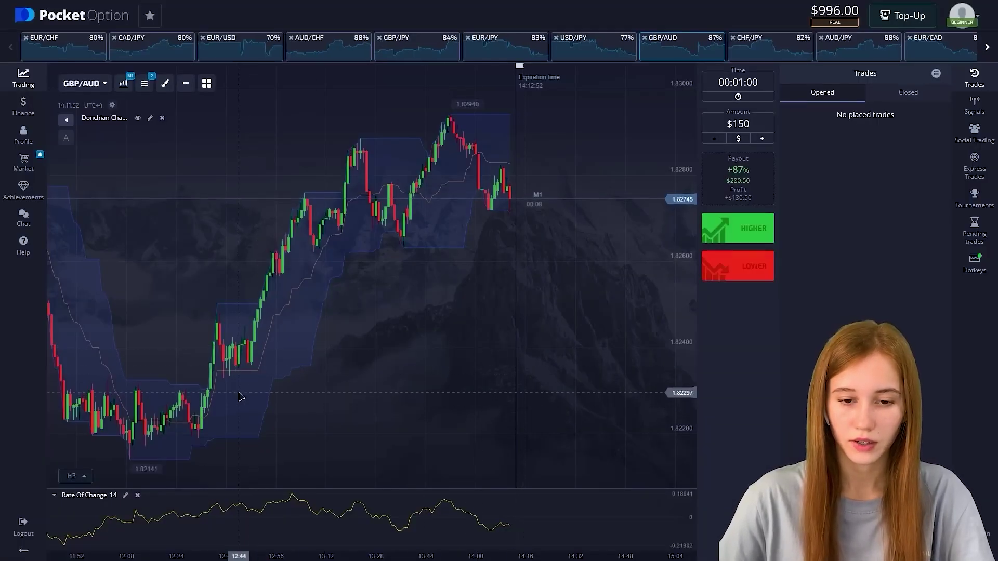
Review the Rate Of Change period and line styles, and save the settings
{"action": "left_click", "coordinate": [126, 495]}
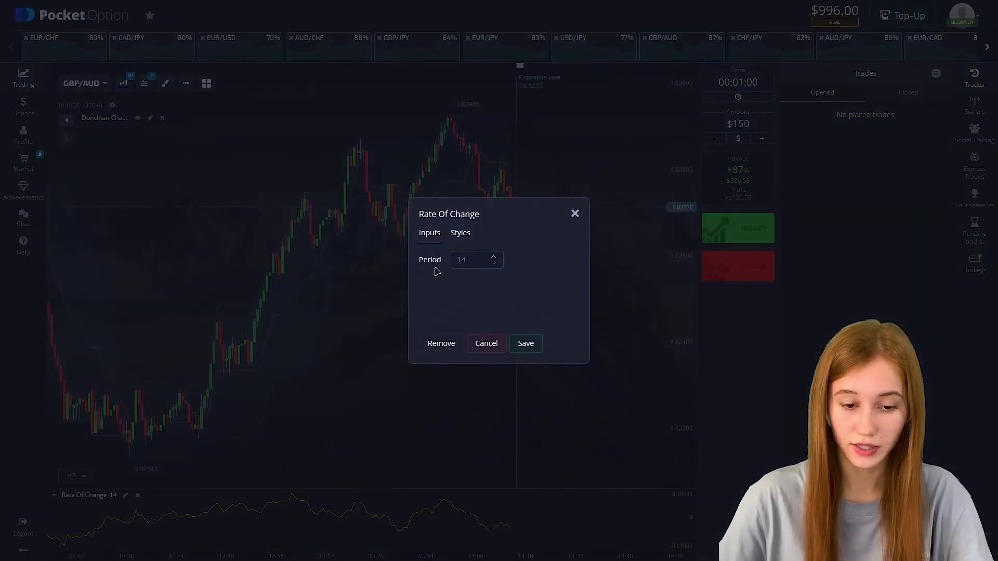
{"action": "left_click", "coordinate": [462, 234]}
{"action": "left_click", "coordinate": [437, 235]}
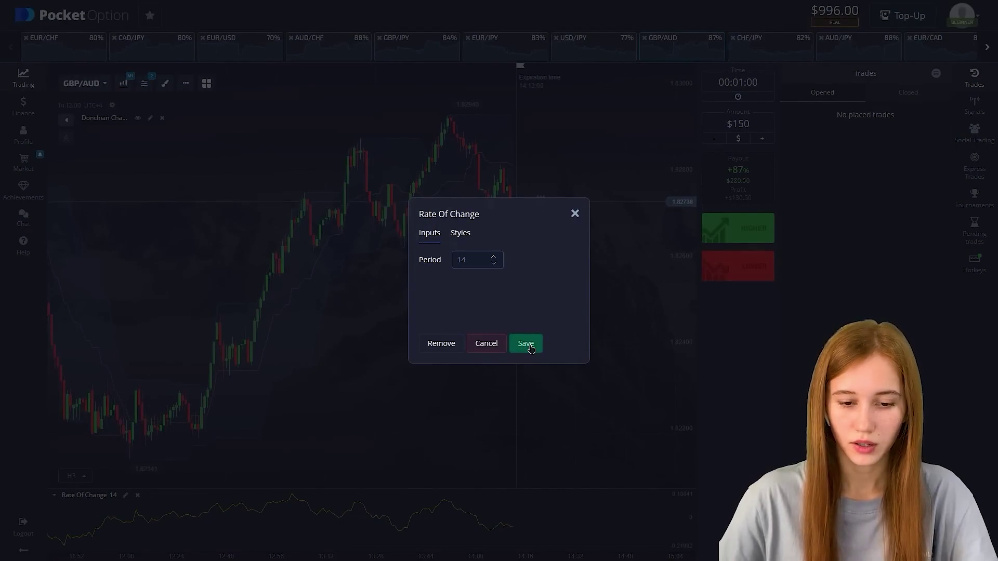
{"action": "left_click", "coordinate": [526, 344]}
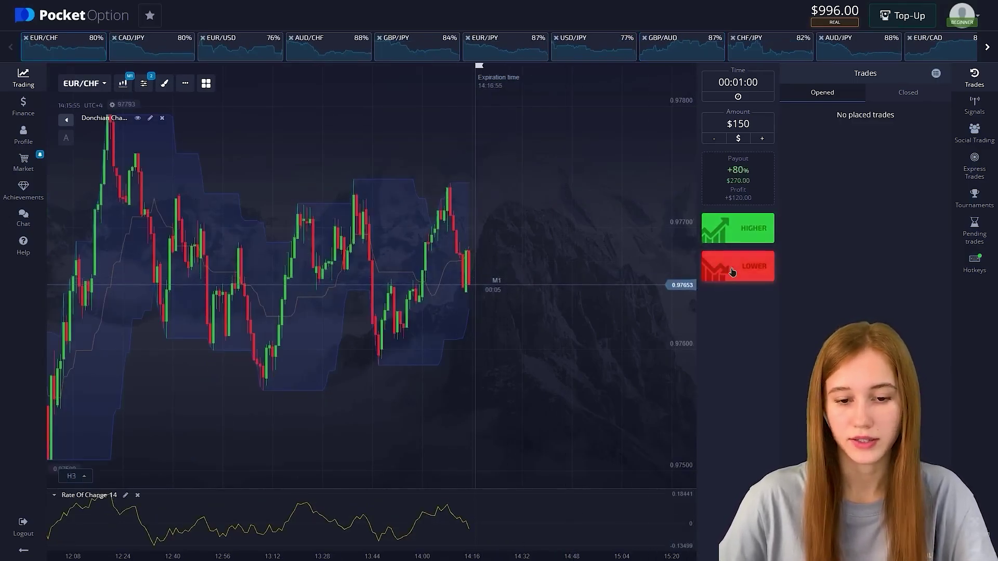
Place a one-minute $150 Higher trade on EUR/CHF and capture the whole screen for annotation
{"action": "left_click", "coordinate": [731, 234]}
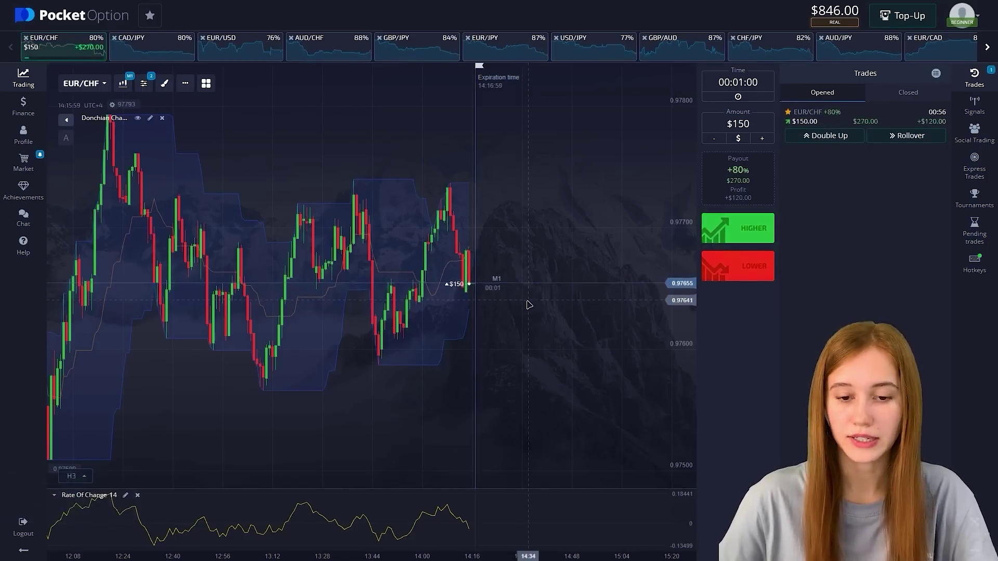
{"action": "key", "text": "Print"}
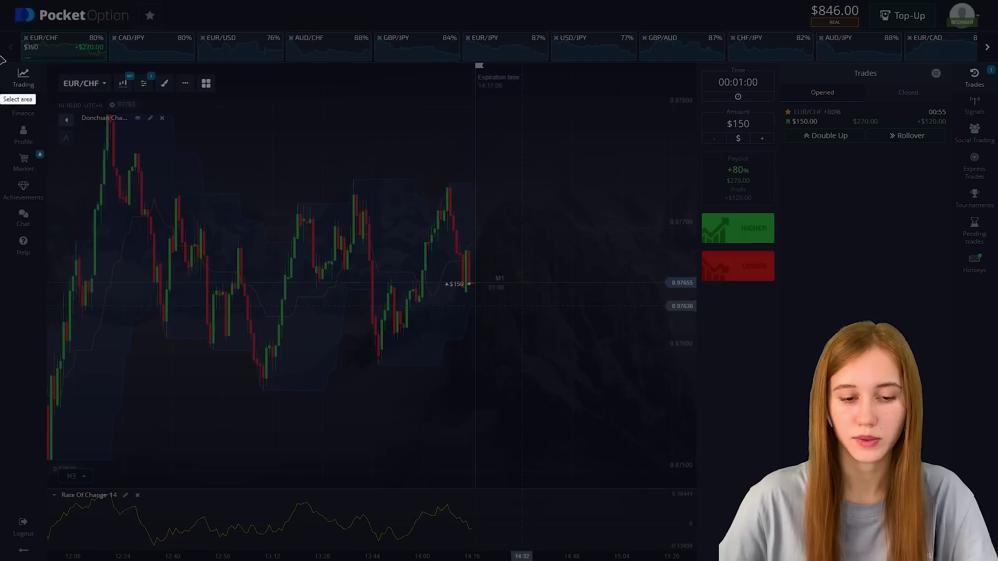
{"action": "left_click_drag", "start_coordinate": [0, 0], "coordinate": [997, 560]}
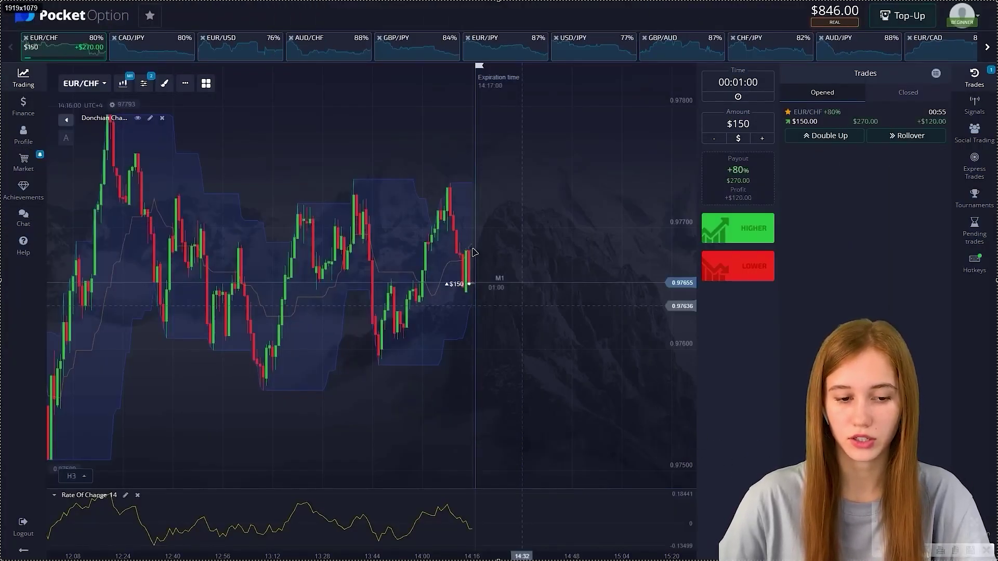
Mark the latest EUR/CHF price range with a horizontal line above, one below, and a rectangle with zigzag arrows between them
{"action": "left_click_drag", "start_coordinate": [457, 243], "coordinate": [647, 242]}
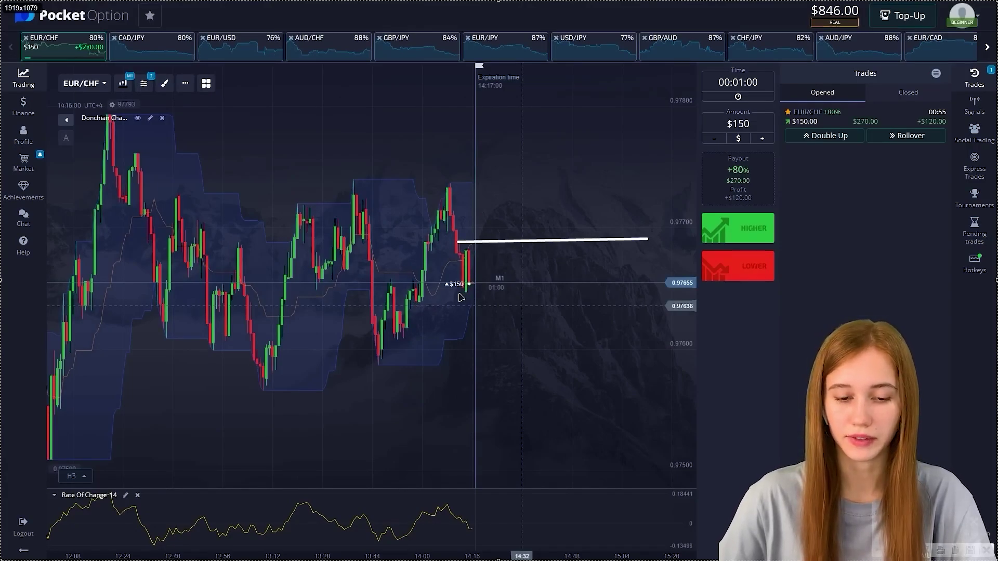
{"action": "left_click_drag", "start_coordinate": [459, 293], "coordinate": [662, 295]}
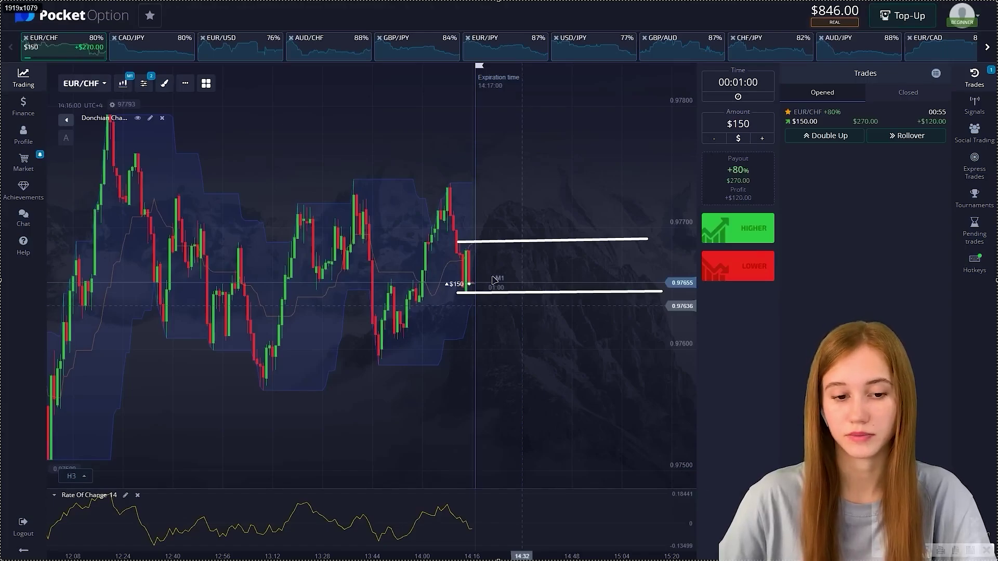
{"action": "left_click_drag", "start_coordinate": [457, 248], "coordinate": [572, 287]}
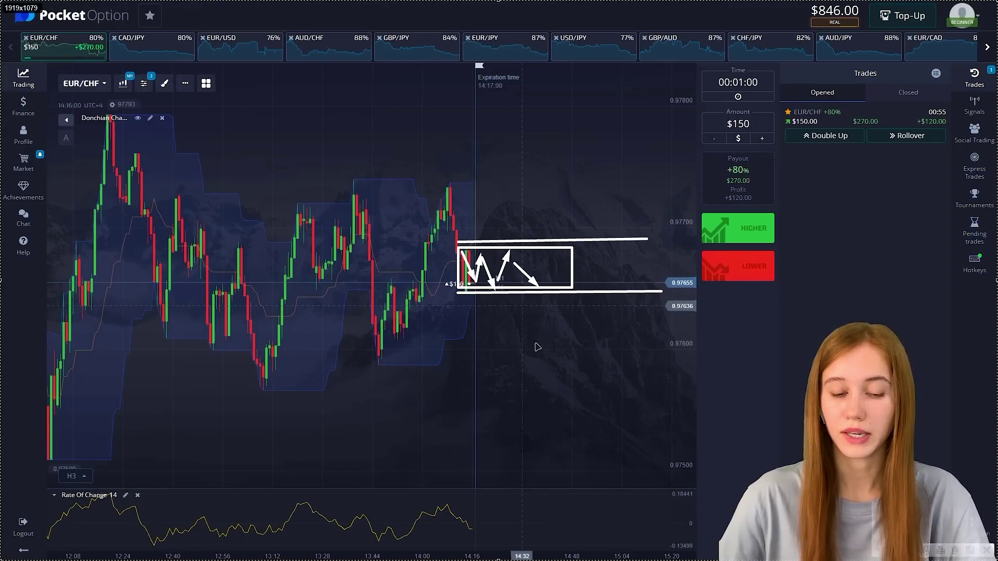
Undo the arrows, the rectangle and both range lines on the EUR/CHF capture
{"action": "key", "text": "ctrl+z"}
{"action": "key", "text": "ctrl+z"}
{"action": "key", "text": "ctrl+z"}
{"action": "key", "text": "ctrl+z"}
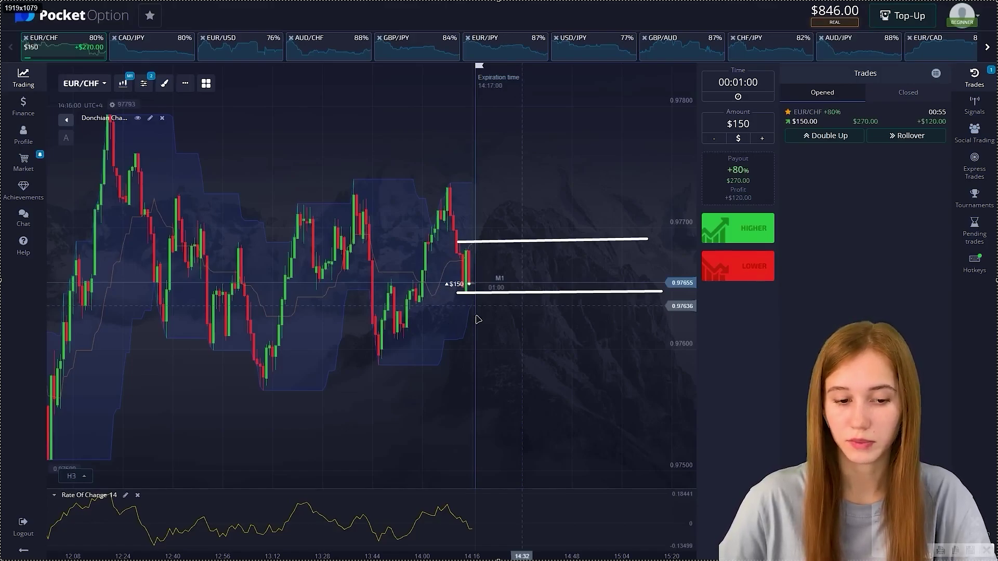
{"action": "key", "text": "ctrl+z"}
{"action": "key", "text": "ctrl+z"}
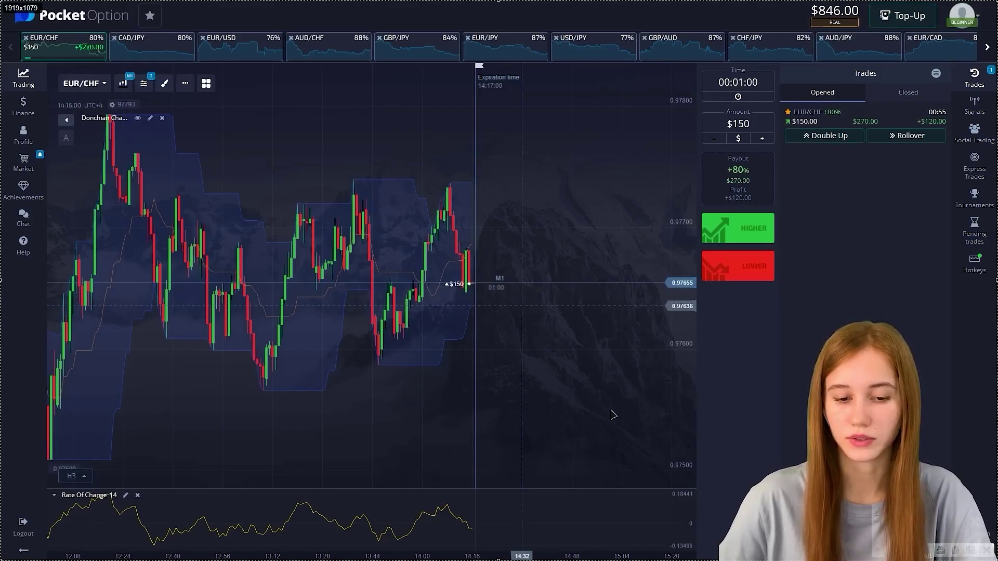
Draw one arrow pointing up at the trade's entry area and another rising from it, and undo both
{"action": "left_click_drag", "start_coordinate": [496, 396], "coordinate": [477, 313]}
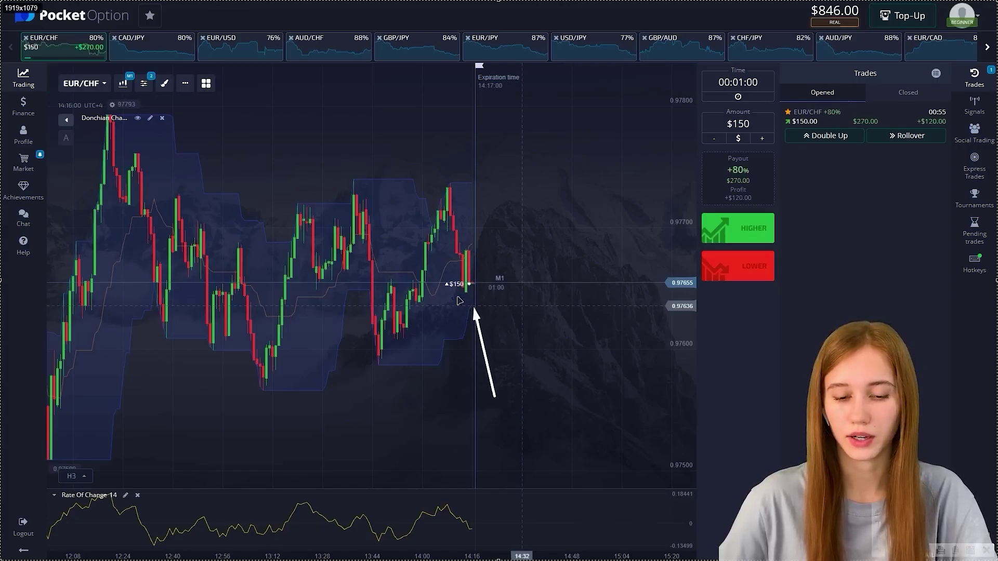
{"action": "left_click_drag", "start_coordinate": [475, 308], "coordinate": [521, 204]}
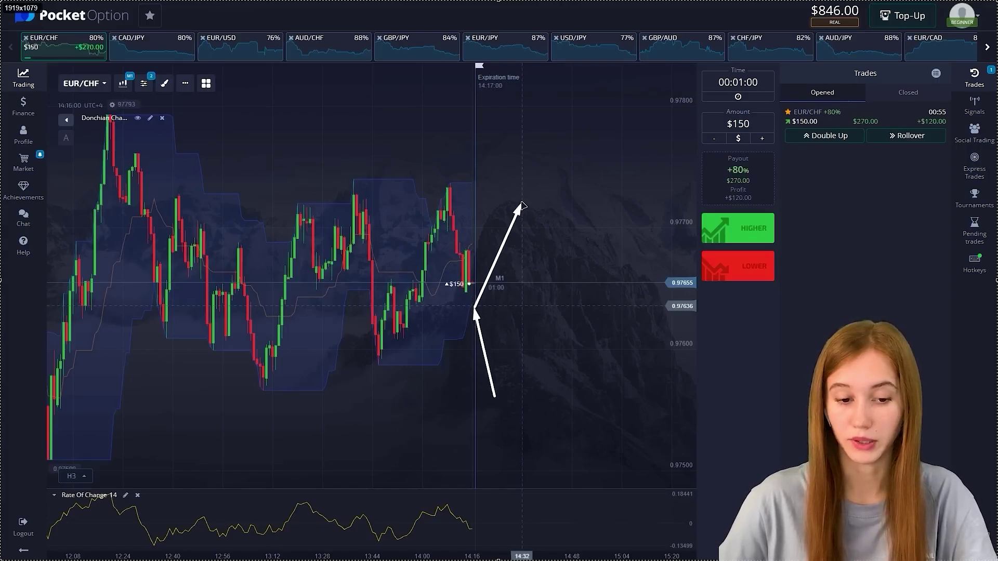
{"action": "key", "text": "ctrl+z"}
{"action": "key", "text": "ctrl+z"}
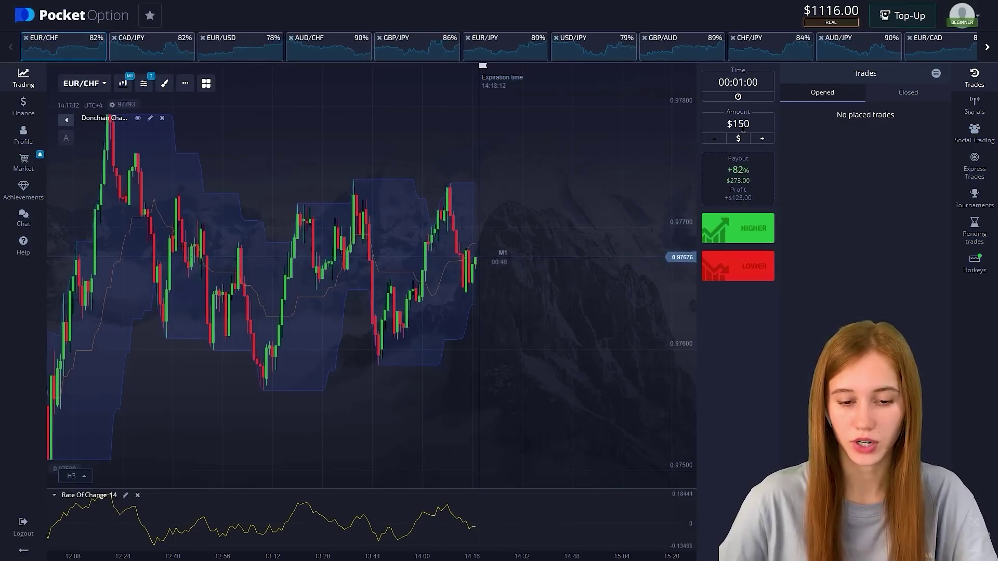
Switch to CAD/JPY, place a one-minute $150 Higher trade, and capture the whole screen for annotation
{"action": "key", "text": "Tab"}
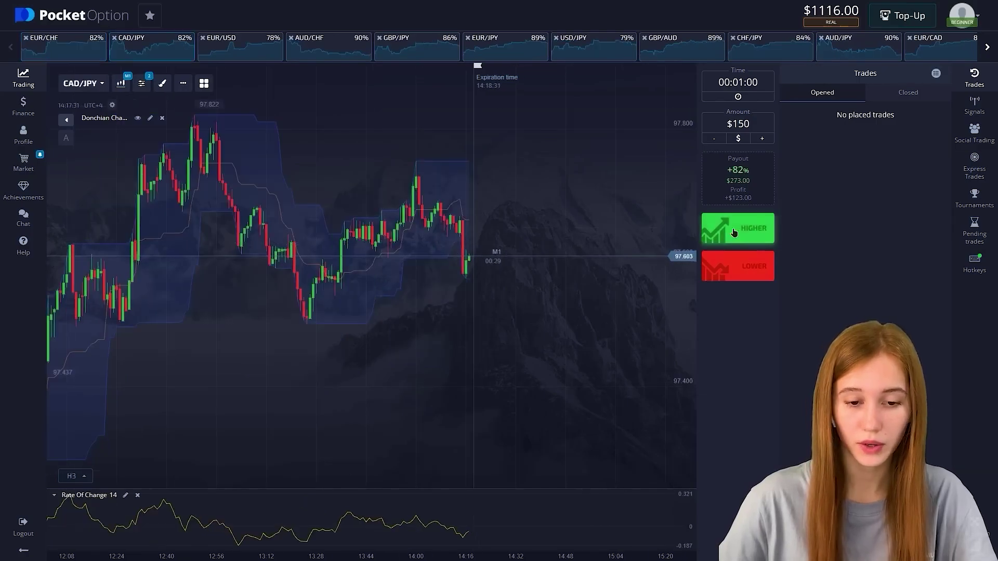
{"action": "key", "text": "shift+w"}
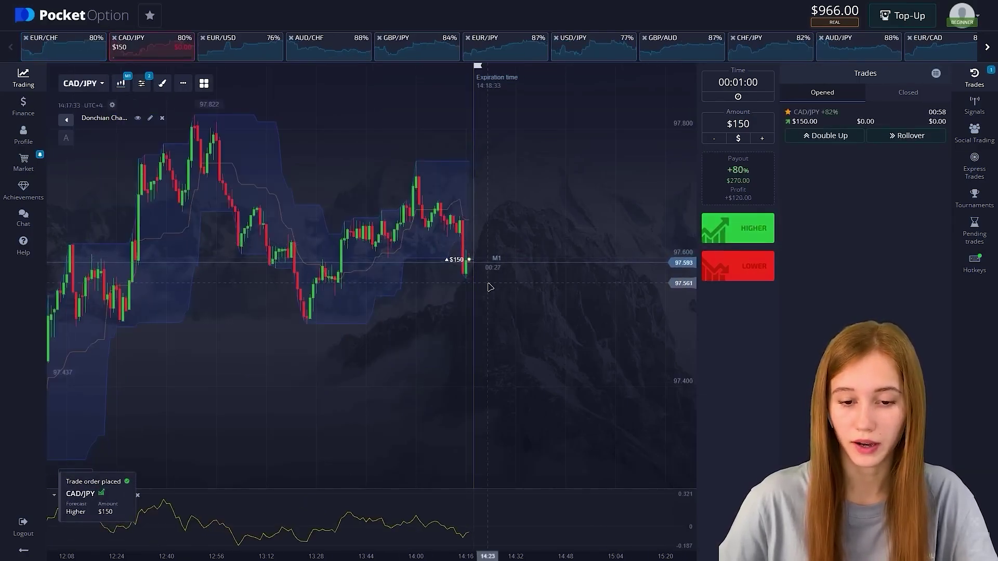
{"action": "key", "text": "Print"}
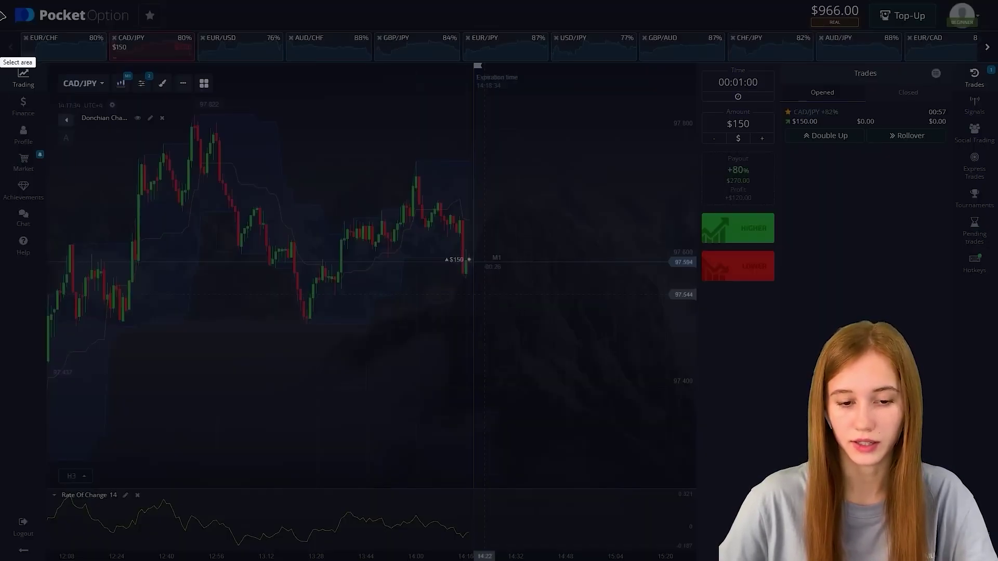
{"action": "left_click_drag", "start_coordinate": [0, 0], "coordinate": [997, 560]}
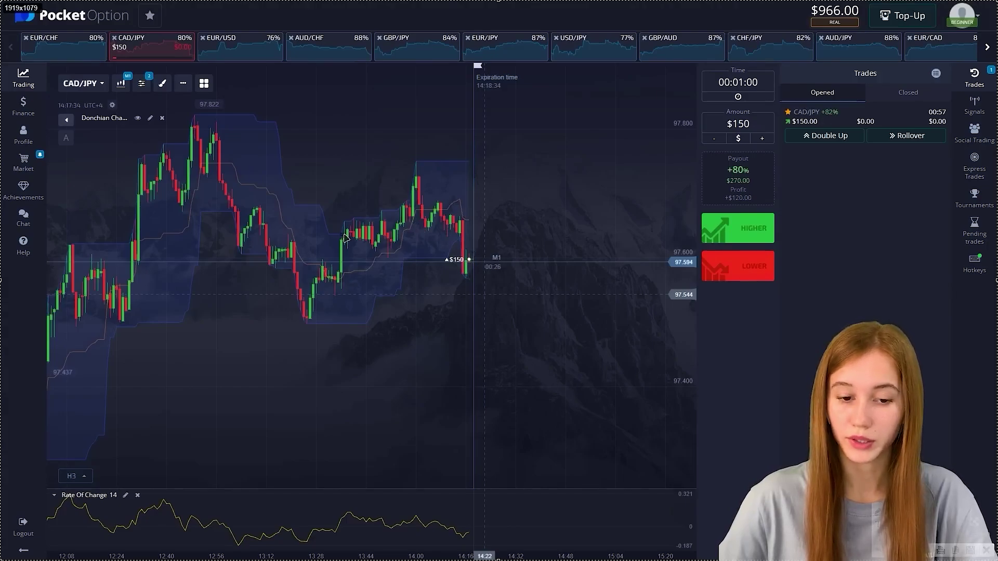
Draw an arrow along the CAD/JPY decline from the recent peak, and undo it
{"action": "left_click_drag", "start_coordinate": [414, 185], "coordinate": [461, 230]}
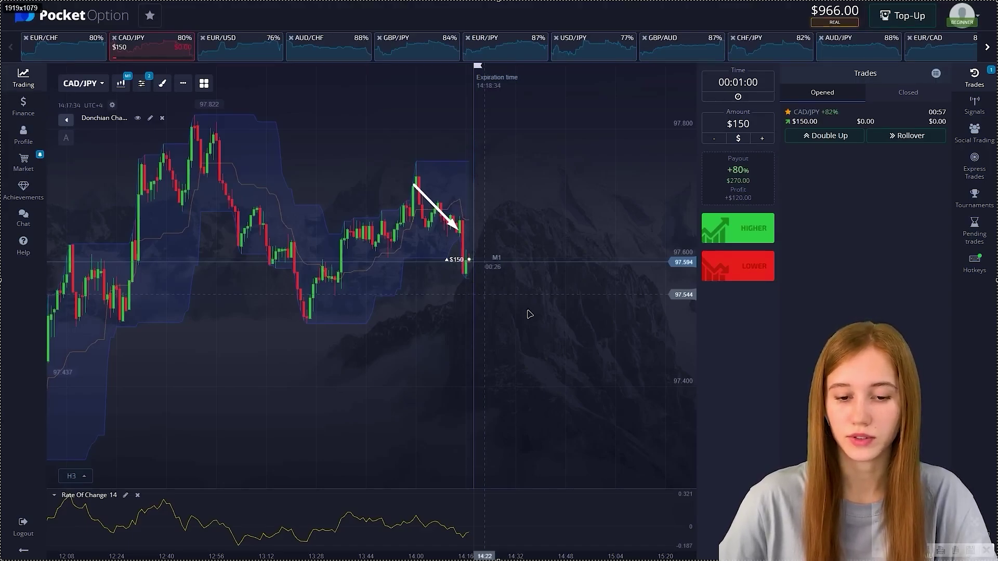
{"action": "key", "text": "ctrl+z"}
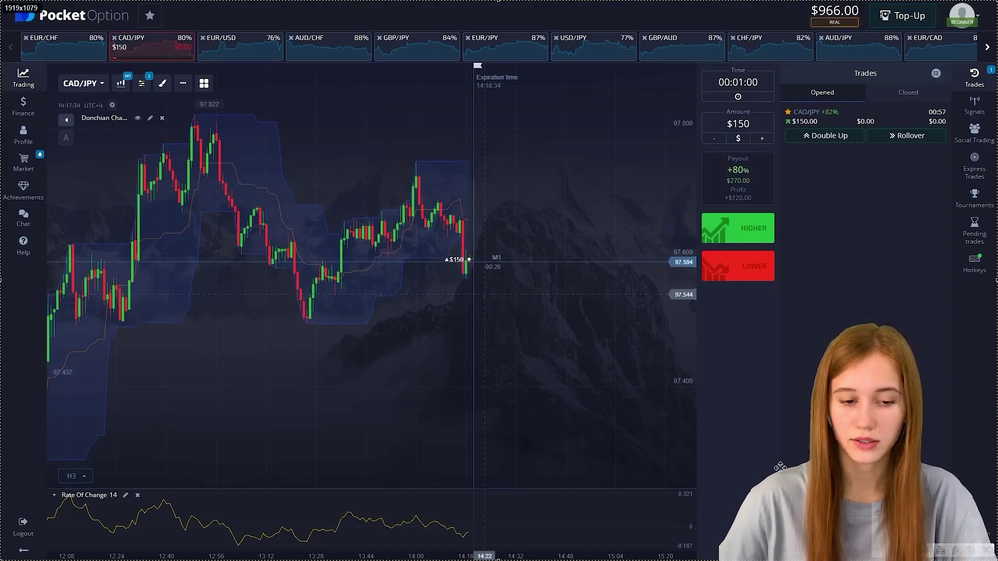
Draw horizontal lines at the top and bottom of the last CAD/JPY drop and an arrow rising between them
{"action": "left_click_drag", "start_coordinate": [458, 219], "coordinate": [563, 218]}
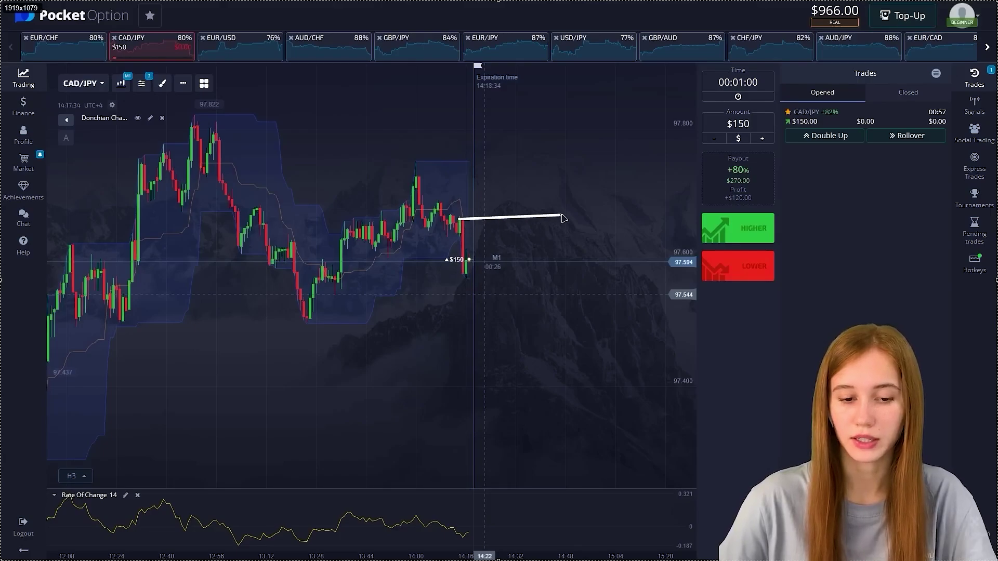
{"action": "left_click_drag", "start_coordinate": [460, 272], "coordinate": [579, 274]}
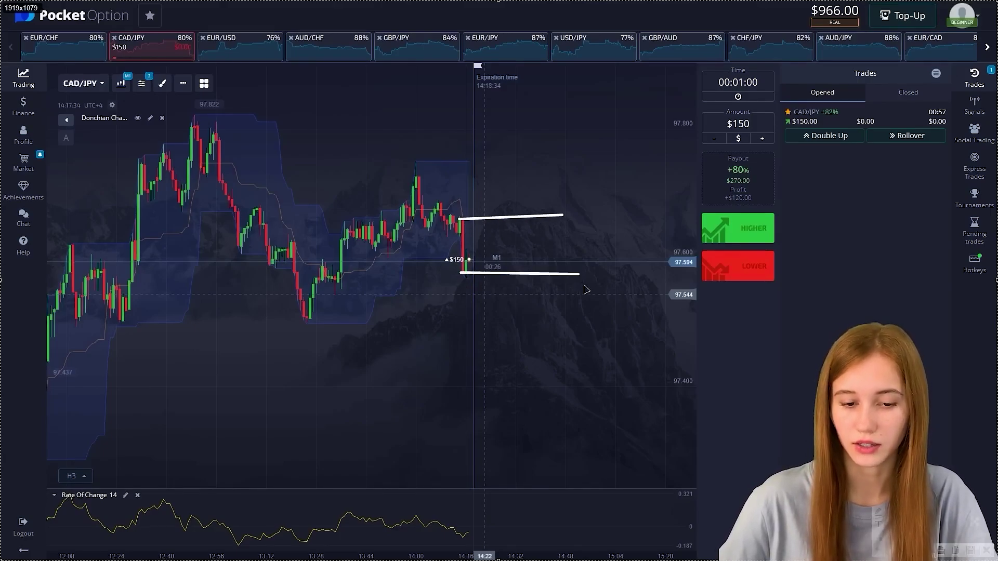
{"action": "left_click_drag", "start_coordinate": [466, 271], "coordinate": [500, 230]}
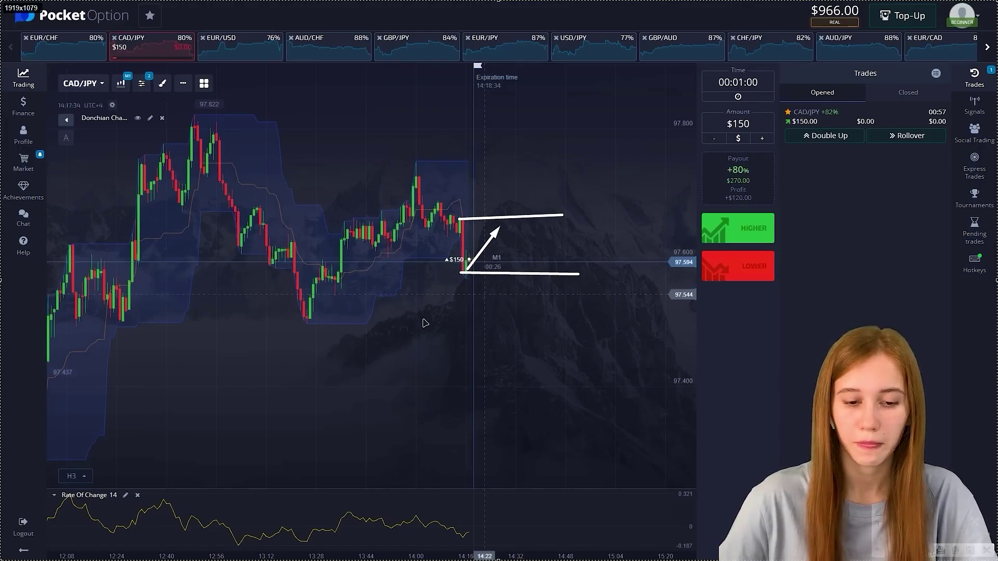
Undo the two horizontal lines and the rising arrow on the CAD/JPY capture
{"action": "key", "text": "ctrl+z"}
{"action": "key", "text": "ctrl+z"}
{"action": "key", "text": "ctrl+z"}
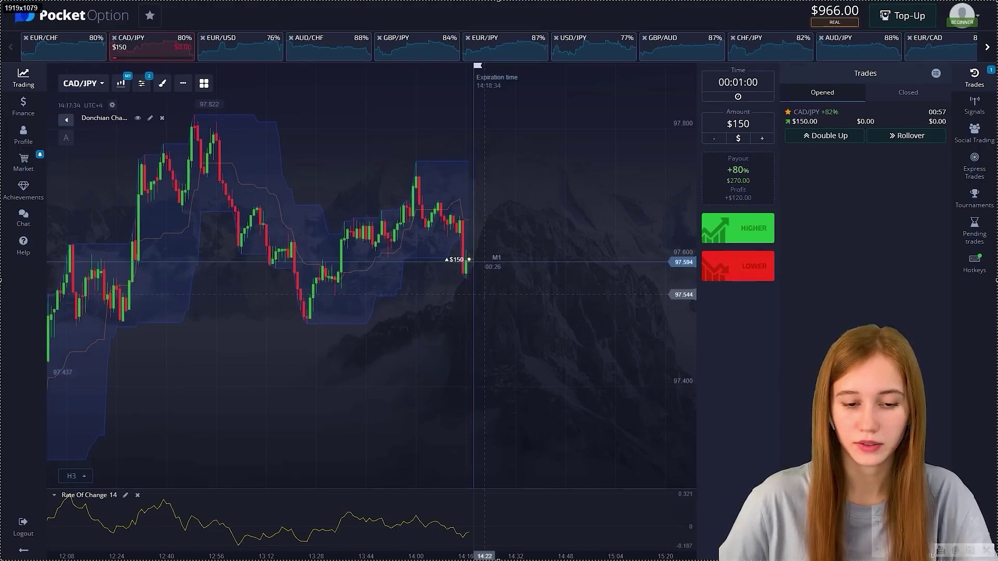
Draw one arrow pointing up at the CAD/JPY trade entry and another rising from it, and undo both
{"action": "mouse_move", "coordinate": [487, 356]}
{"action": "left_mouse_down"}
{"action": "mouse_move", "coordinate": [467, 285]}
{"action": "mouse_move", "coordinate": [507, 207]}
{"action": "left_mouse_up"}
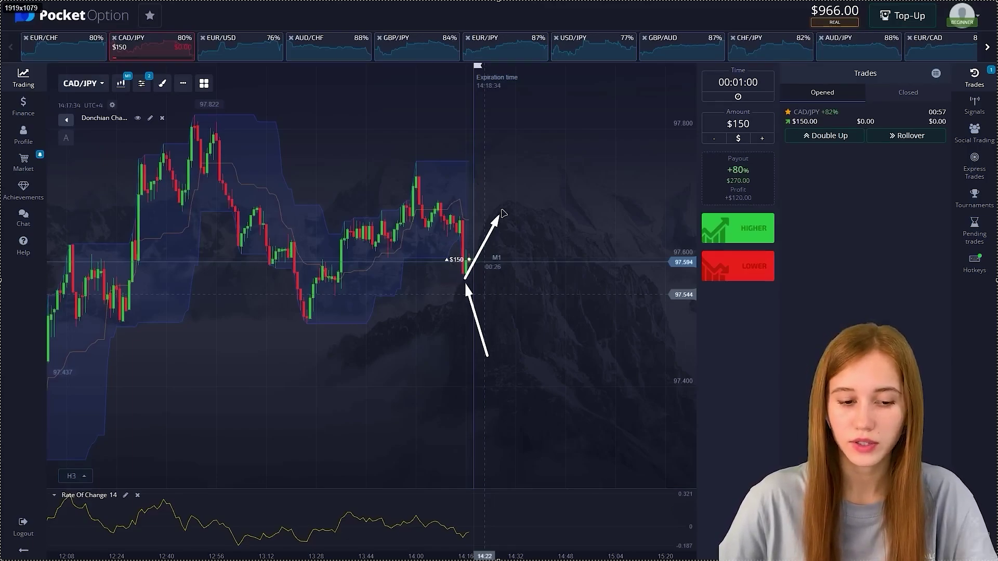
{"action": "key", "text": "ctrl+z"}
{"action": "key", "text": "ctrl+z"}
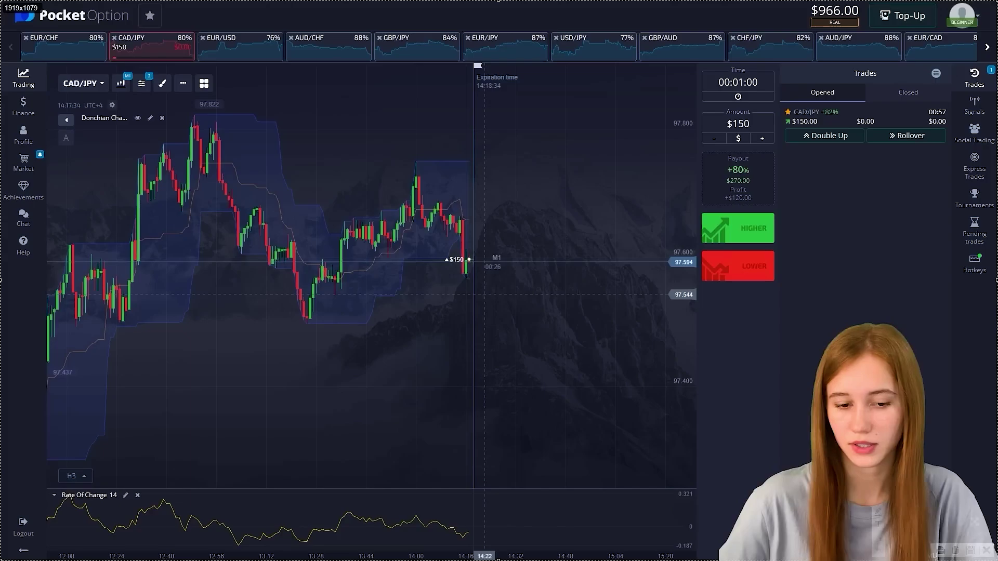
Draw a rising arrow at the end of the Rate Of Change line and another rising from the last CAD/JPY low
{"action": "left_click_drag", "start_coordinate": [463, 544], "coordinate": [504, 515]}
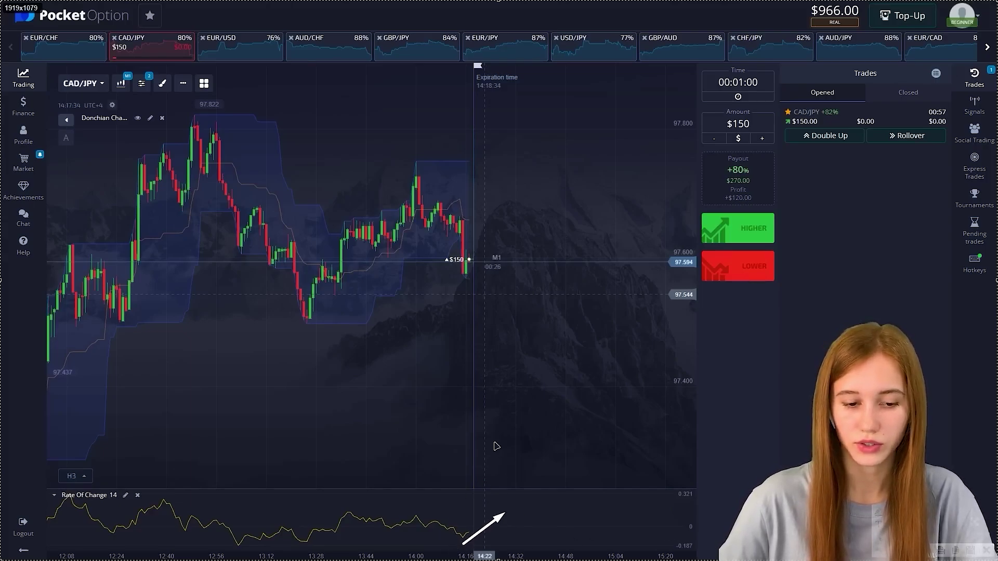
{"action": "left_click_drag", "start_coordinate": [470, 273], "coordinate": [530, 152]}
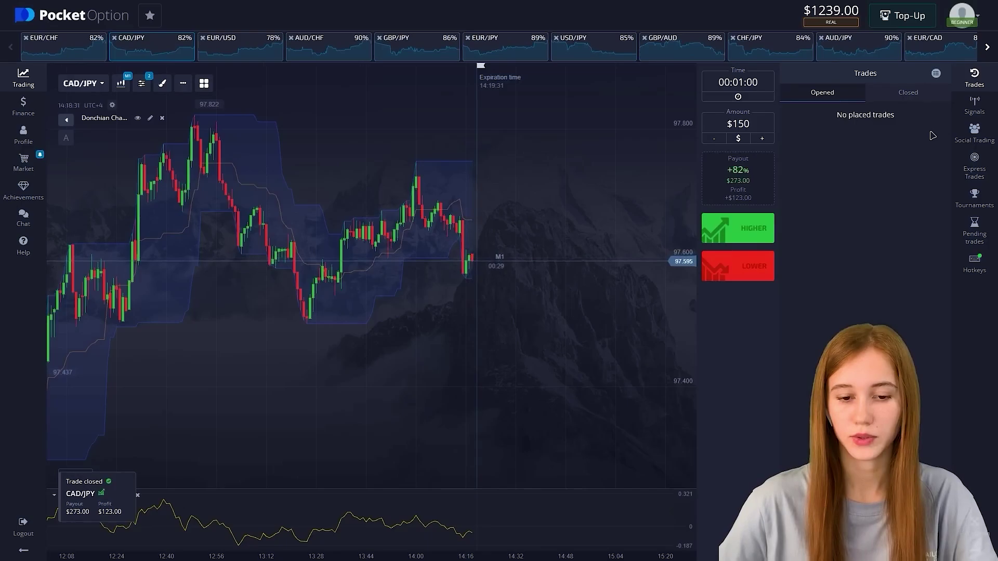
Dismiss the closed-trade notification and examine the latest CAD/JPY candles up close
{"action": "left_click", "coordinate": [109, 516]}
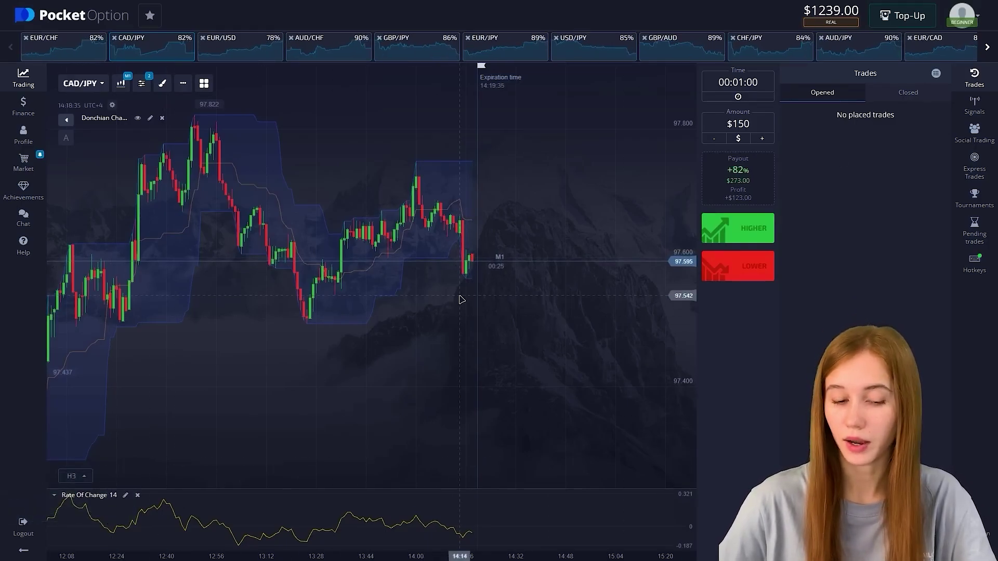
{"action": "scroll", "coordinate": [462, 312], "scroll_direction": "up", "scroll_amount": 2}
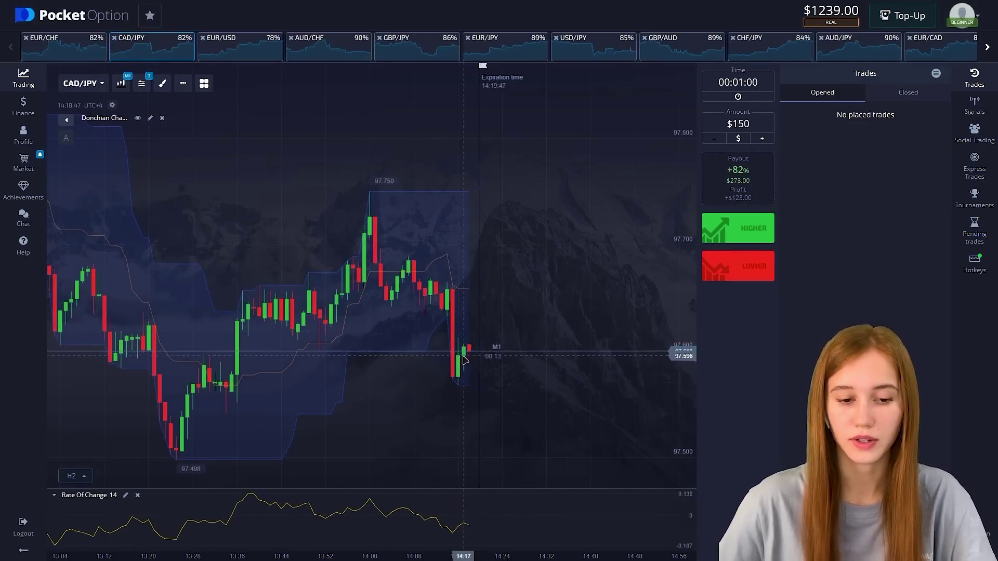
{"action": "scroll", "coordinate": [464, 346], "scroll_direction": "down", "scroll_amount": 1}
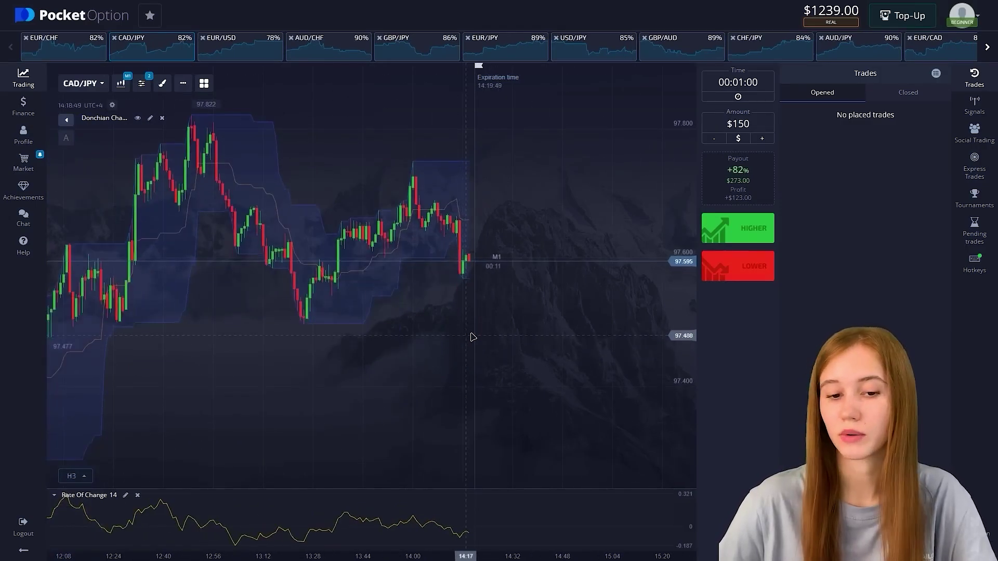
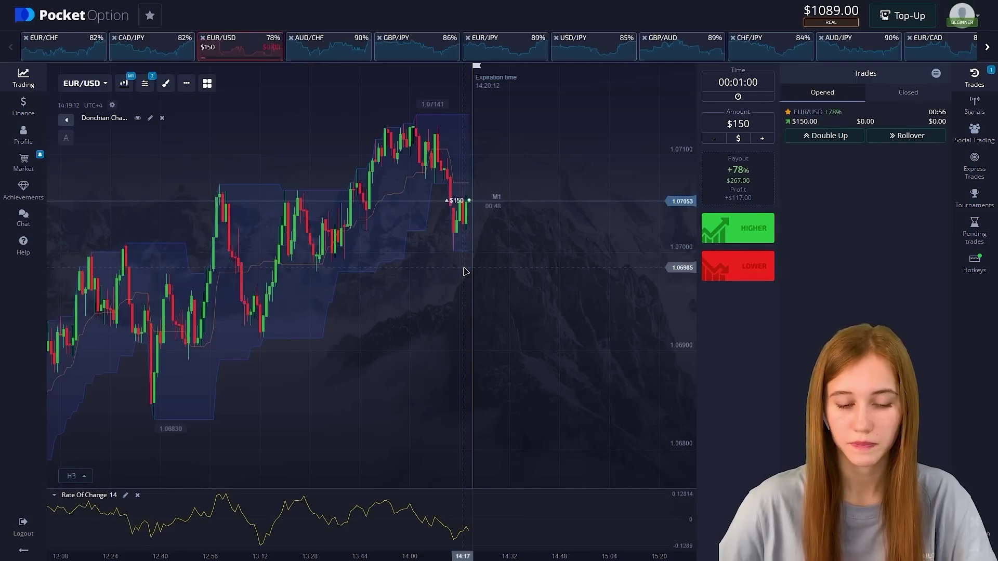
Capture the whole screen and mark the EUR/USD trade entry with a rectangle, short down and up arrows inside, and an arrow rising out
{"action": "key", "text": "Print"}
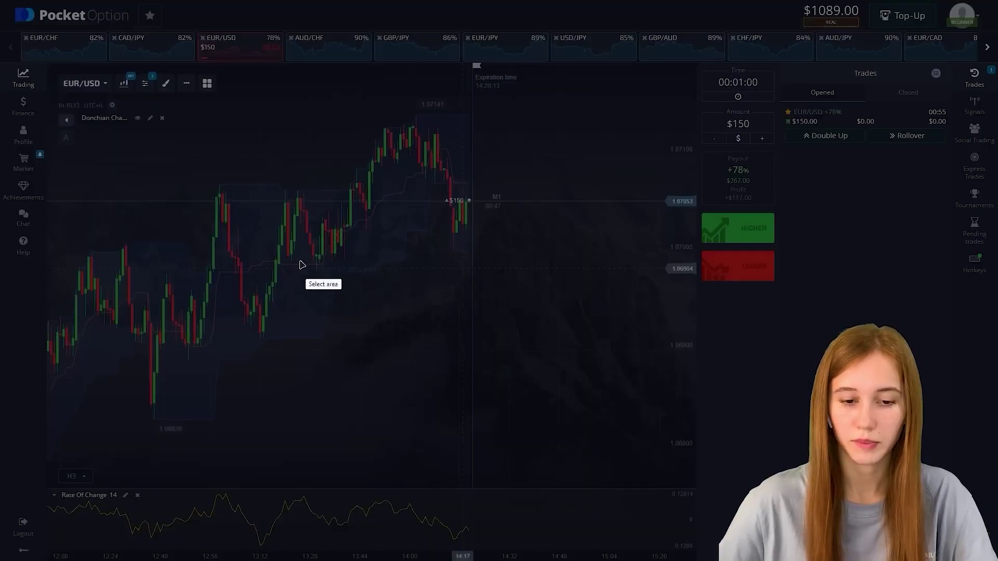
{"action": "left_click_drag", "start_coordinate": [0, 0], "coordinate": [997, 560]}
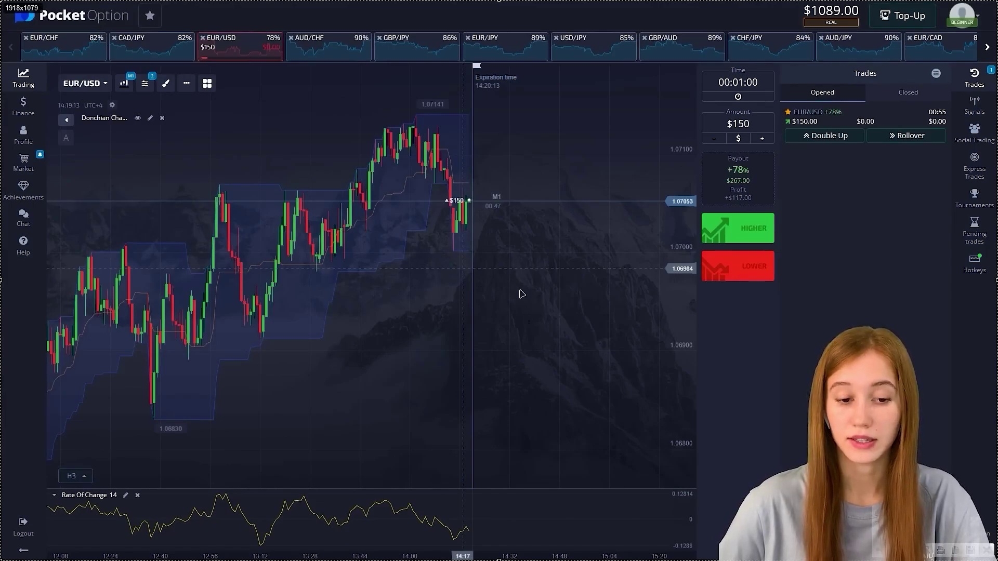
{"action": "left_click_drag", "start_coordinate": [457, 198], "coordinate": [509, 227]}
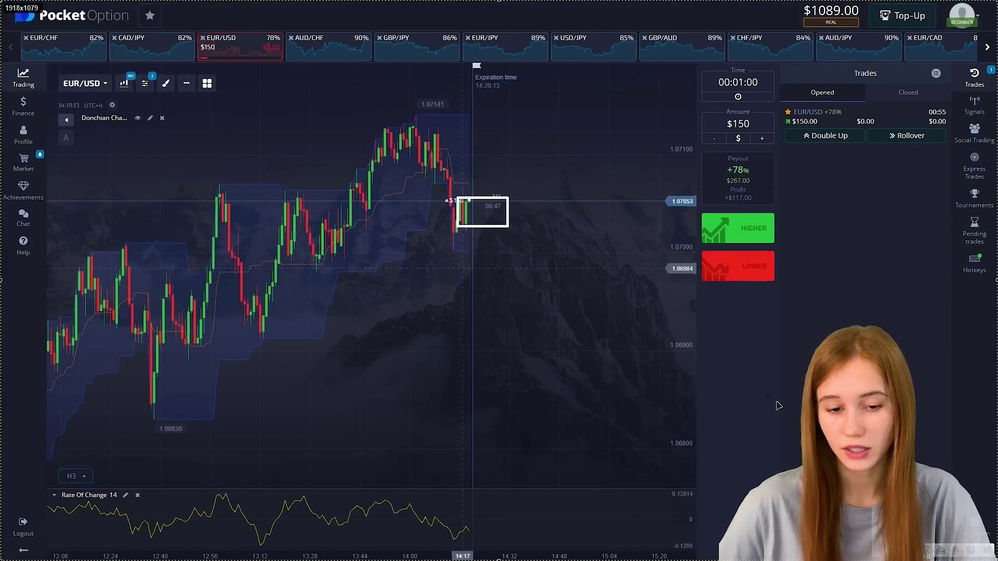
{"action": "mouse_move", "coordinate": [460, 203]}
{"action": "left_mouse_down"}
{"action": "mouse_move", "coordinate": [461, 218]}
{"action": "mouse_move", "coordinate": [475, 204]}
{"action": "left_mouse_up"}
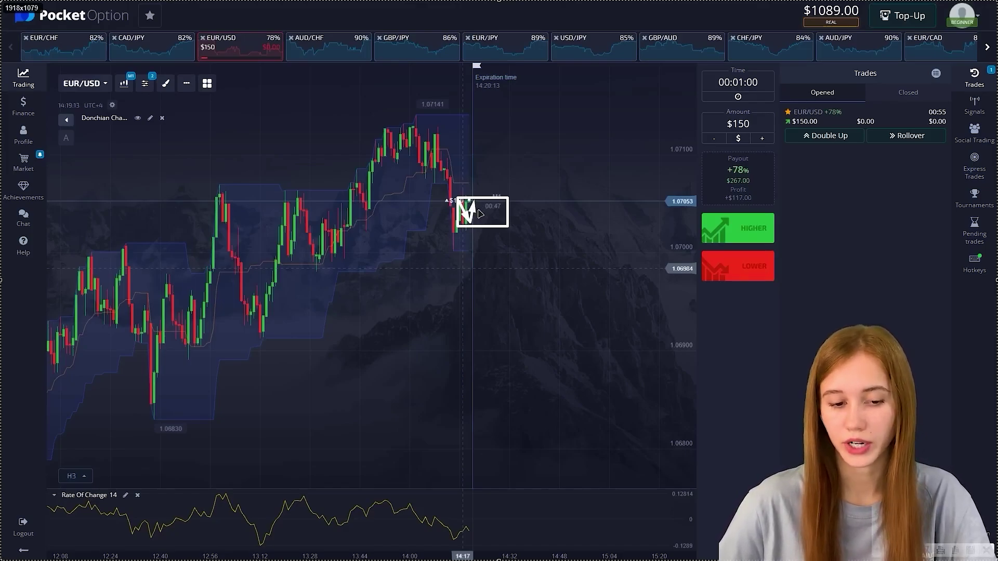
{"action": "left_click_drag", "start_coordinate": [478, 213], "coordinate": [513, 151]}
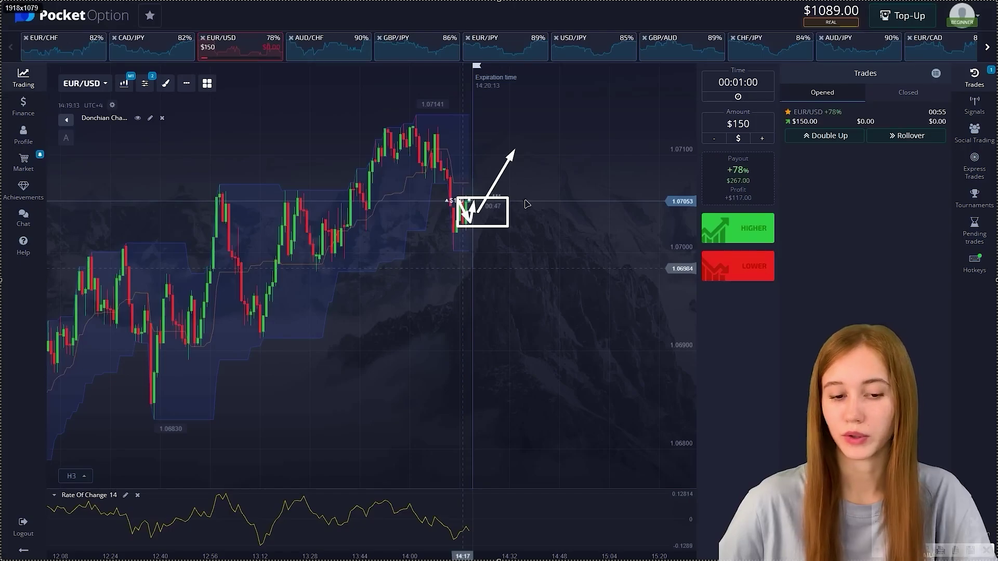
Clear the rectangle and arrows from the EUR/USD capture and draw a horizontal line just above the trade entry
{"action": "key", "text": "ctrl+z"}
{"action": "key", "text": "ctrl+z"}
{"action": "key", "text": "ctrl+z"}
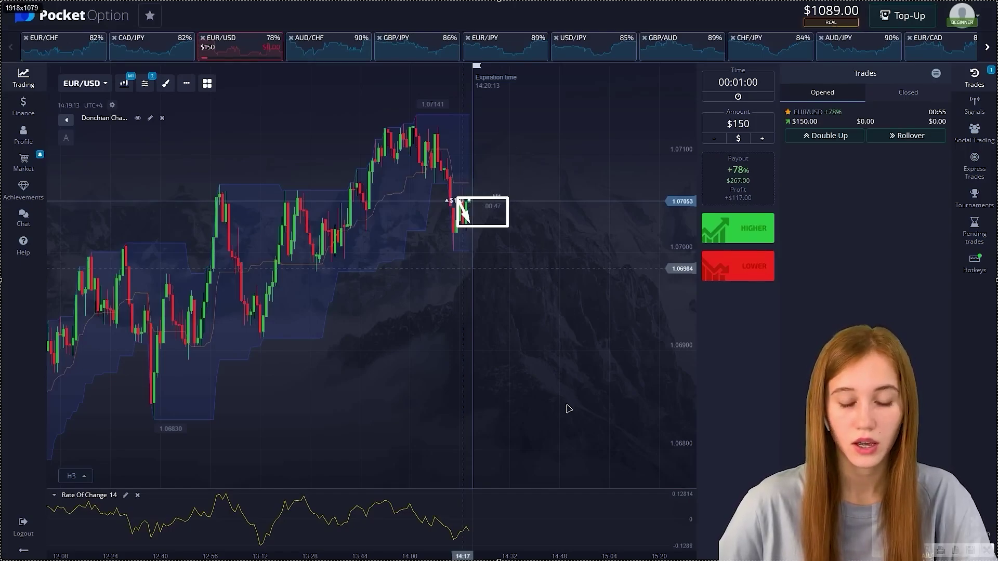
{"action": "key", "text": "Escape"}
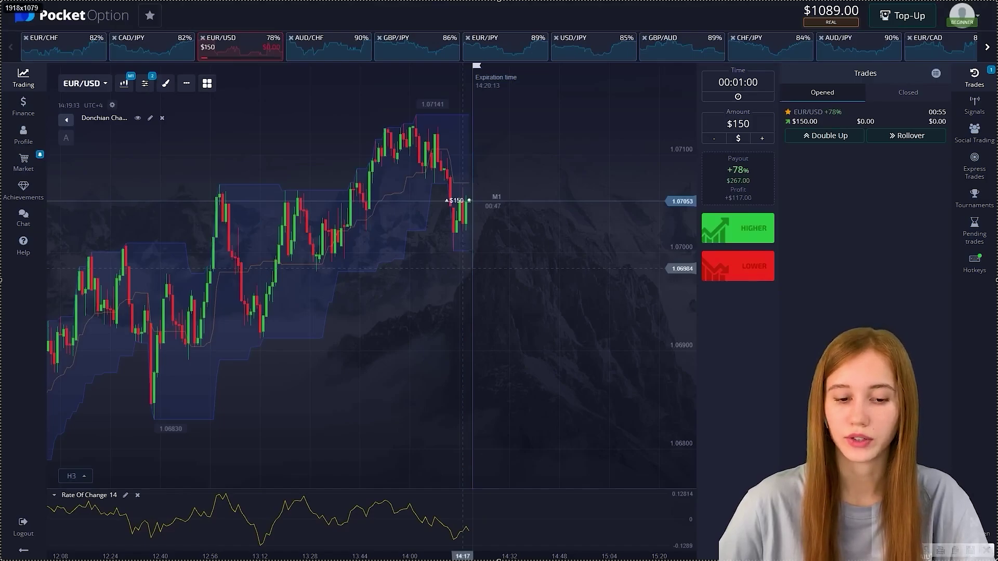
{"action": "left_click_drag", "start_coordinate": [455, 182], "coordinate": [569, 182]}
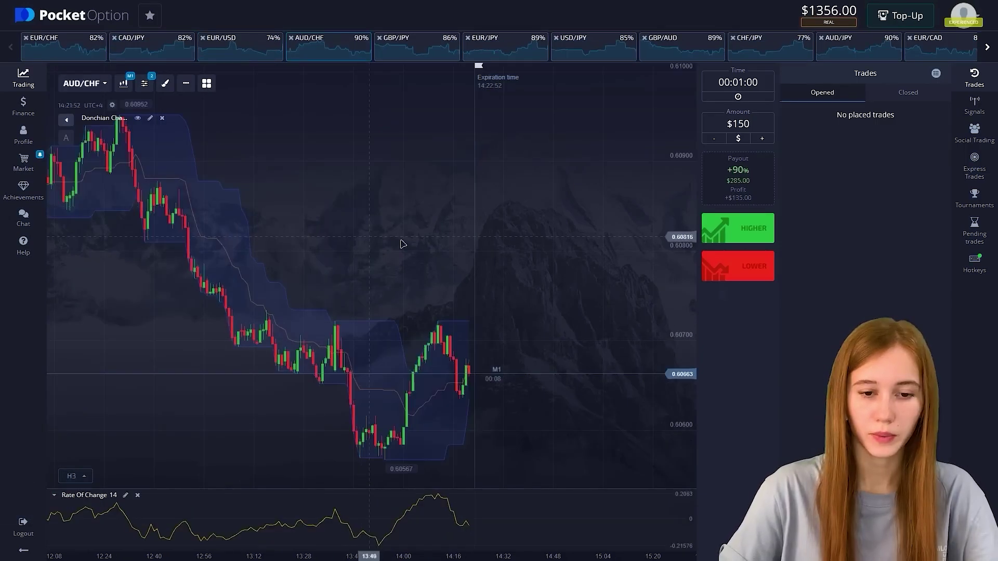
Place a one-minute $150 Lower trade on AUD/CHF and capture the whole screen for annotation
{"action": "key", "text": "s"}
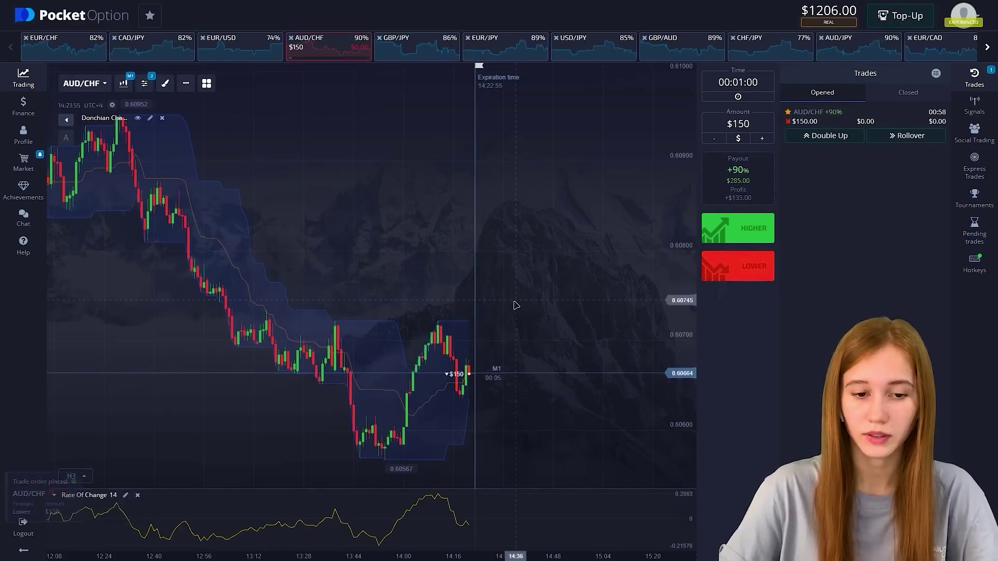
{"action": "key", "text": "Print"}
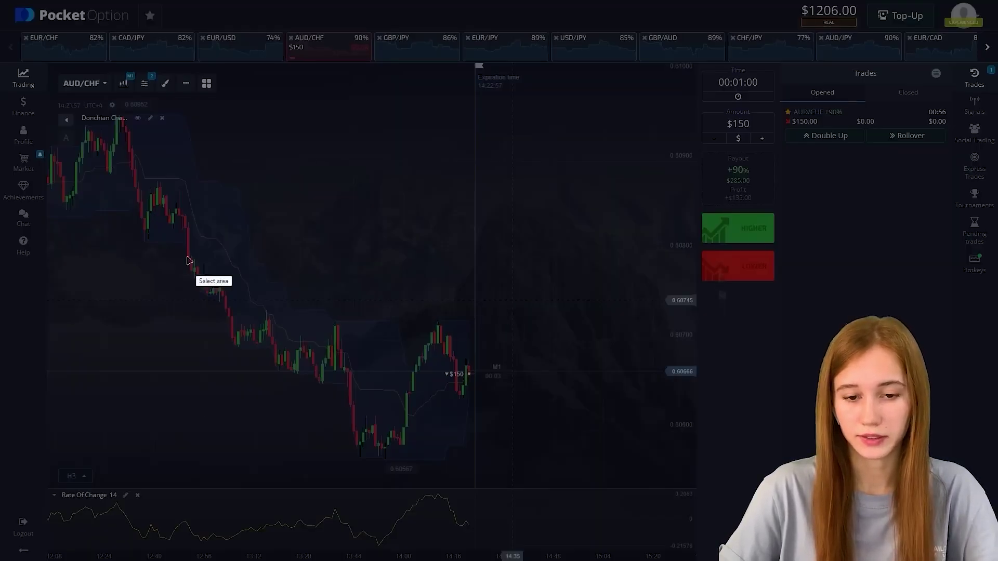
{"action": "left_click_drag", "start_coordinate": [1, 2], "coordinate": [997, 560]}
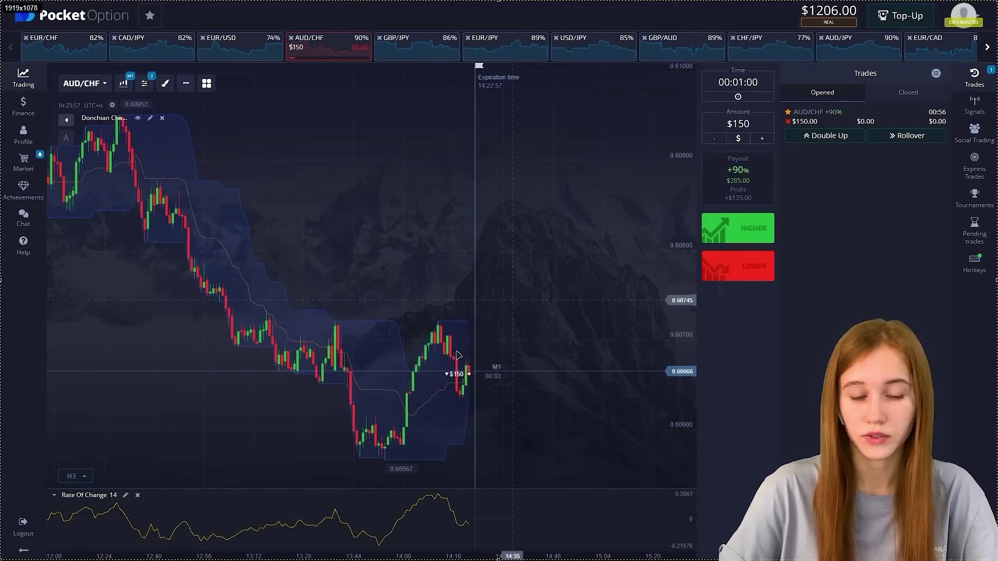
Draw horizontal lines at the top and bottom of the last AUD/CHF drop, add two downward arrows, and undo the arrows
{"action": "left_click_drag", "start_coordinate": [454, 352], "coordinate": [595, 347]}
{"action": "mouse_move", "coordinate": [461, 398]}
{"action": "left_mouse_down"}
{"action": "mouse_move", "coordinate": [650, 388]}
{"action": "mouse_move", "coordinate": [653, 400]}
{"action": "left_mouse_up"}
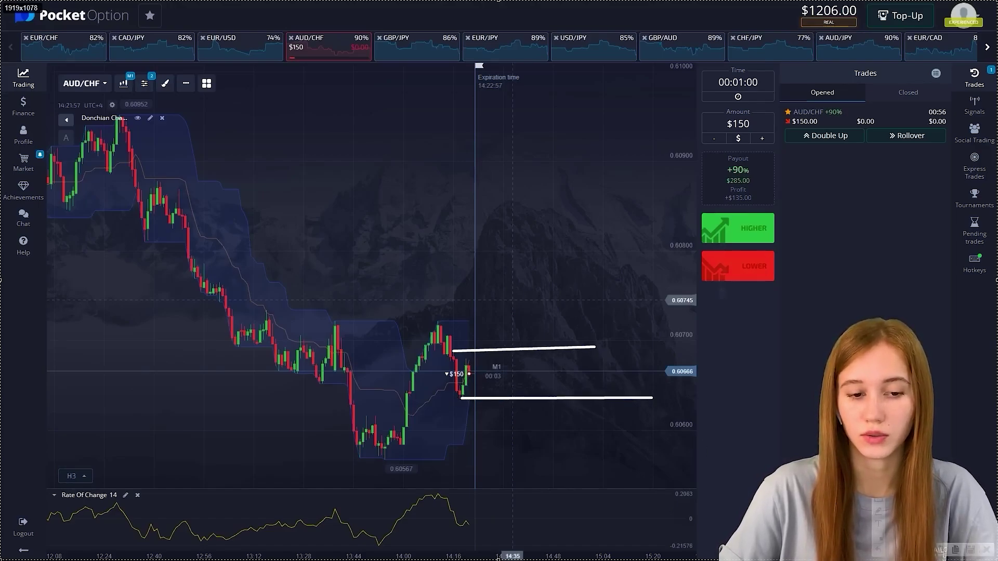
{"action": "left_click_drag", "start_coordinate": [465, 326], "coordinate": [465, 353]}
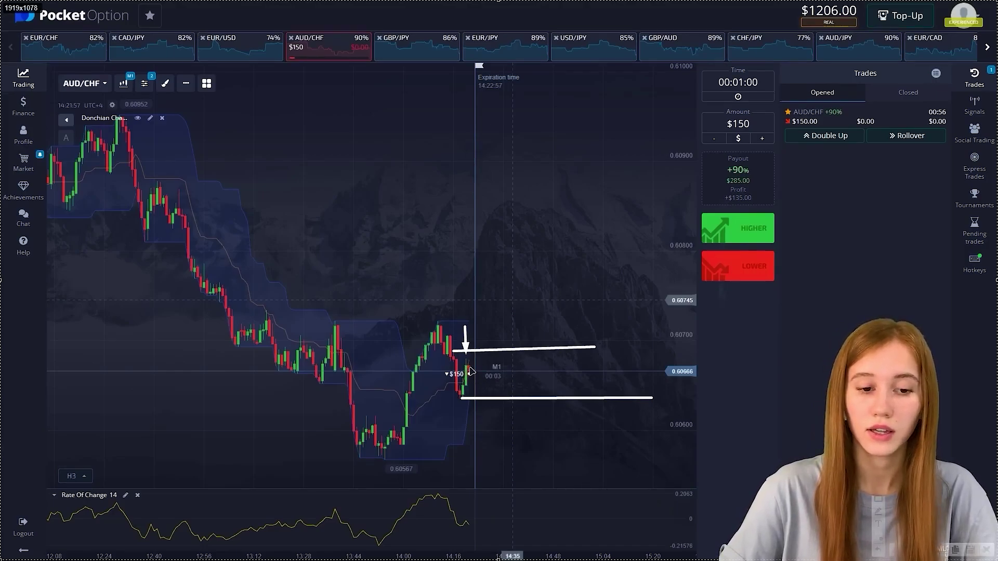
{"action": "left_click_drag", "start_coordinate": [470, 366], "coordinate": [479, 395]}
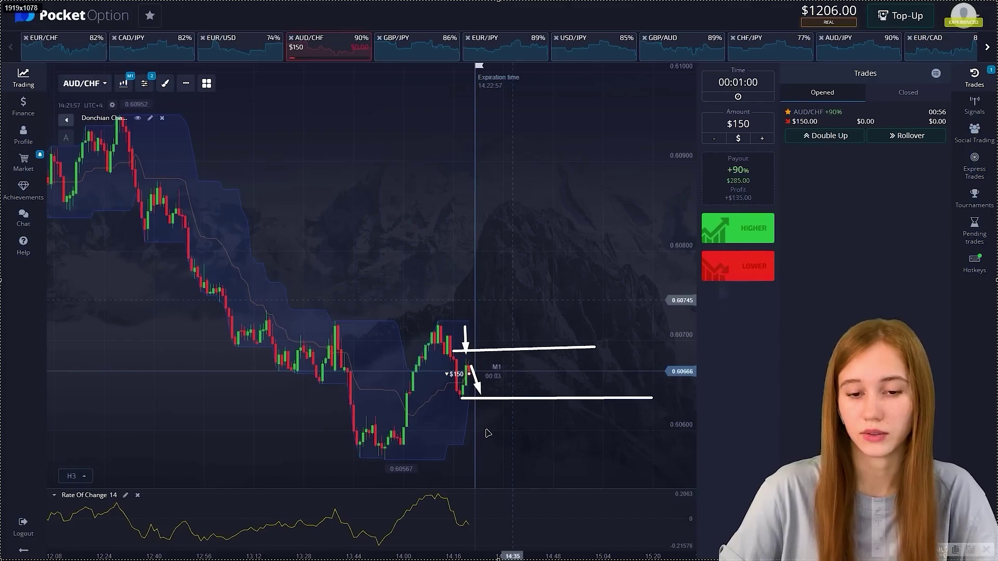
{"action": "key", "text": "ctrl+z"}
{"action": "key", "text": "ctrl+z"}
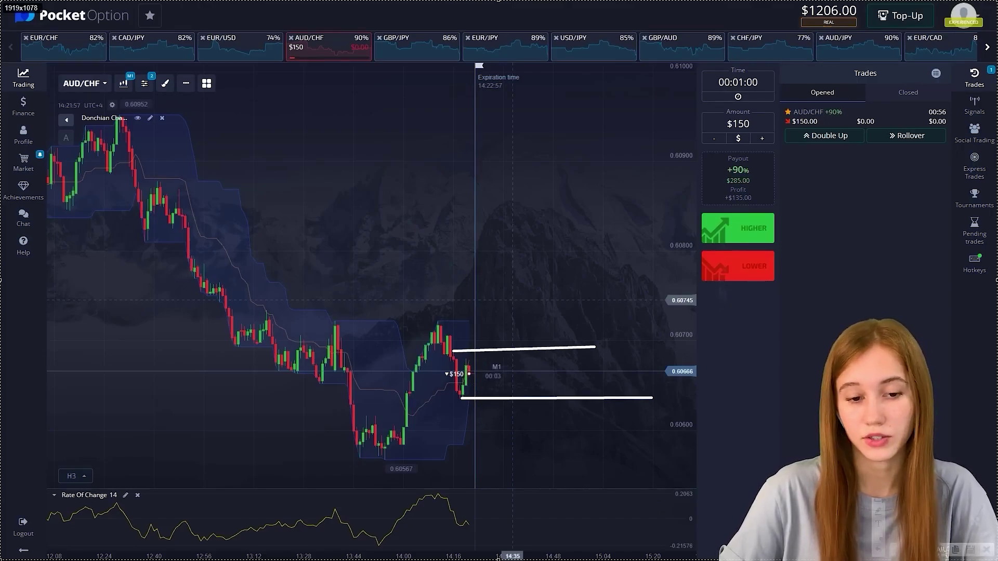
Draw a rectangle around the AUD/CHF entry with short down and up arrows inside, and undo all annotations including the lines
{"action": "mouse_move", "coordinate": [461, 362]}
{"action": "left_mouse_down"}
{"action": "mouse_move", "coordinate": [517, 394]}
{"action": "mouse_move", "coordinate": [539, 394]}
{"action": "left_mouse_up"}
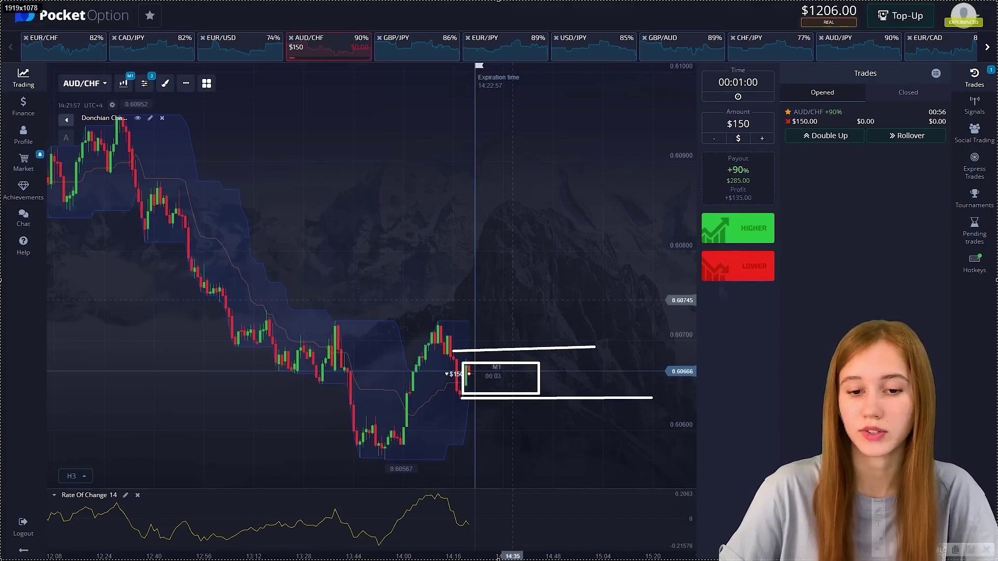
{"action": "mouse_move", "coordinate": [469, 368]}
{"action": "left_mouse_down"}
{"action": "mouse_move", "coordinate": [474, 390]}
{"action": "mouse_move", "coordinate": [487, 369]}
{"action": "left_mouse_up"}
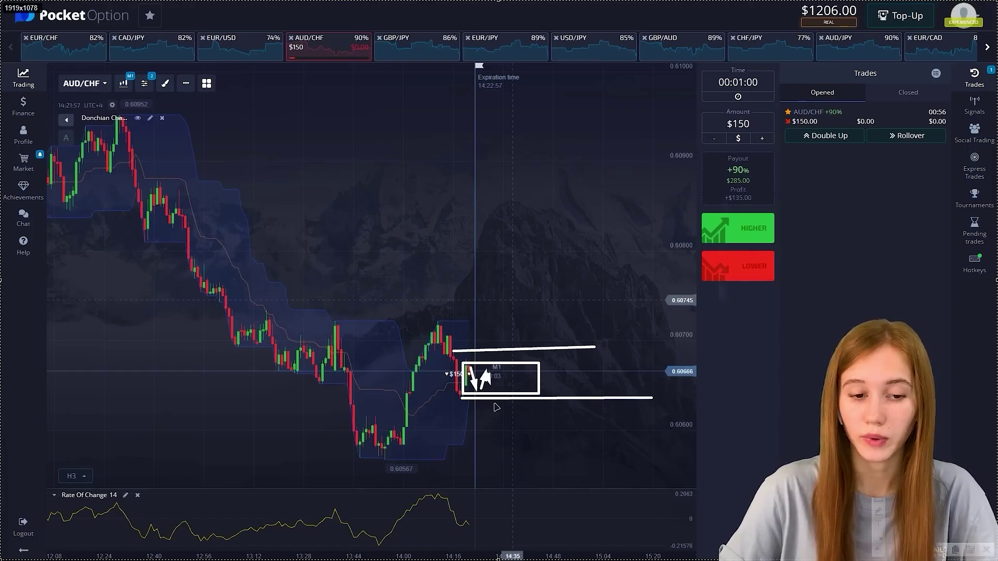
{"action": "key", "text": "ctrl+z"}
{"action": "key", "text": "ctrl+z"}
{"action": "key", "text": "ctrl+z"}
{"action": "key", "text": "ctrl+z"}
{"action": "key", "text": "ctrl+z"}
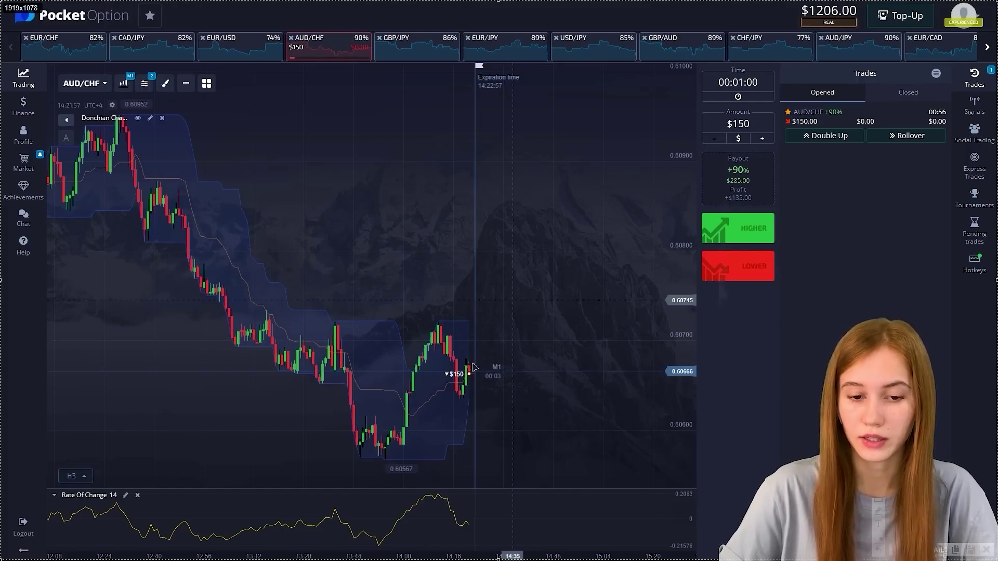
Draw one arrow pointing down to the AUD/CHF trade entry and another falling from it, and undo both
{"action": "left_click_drag", "start_coordinate": [447, 323], "coordinate": [467, 361]}
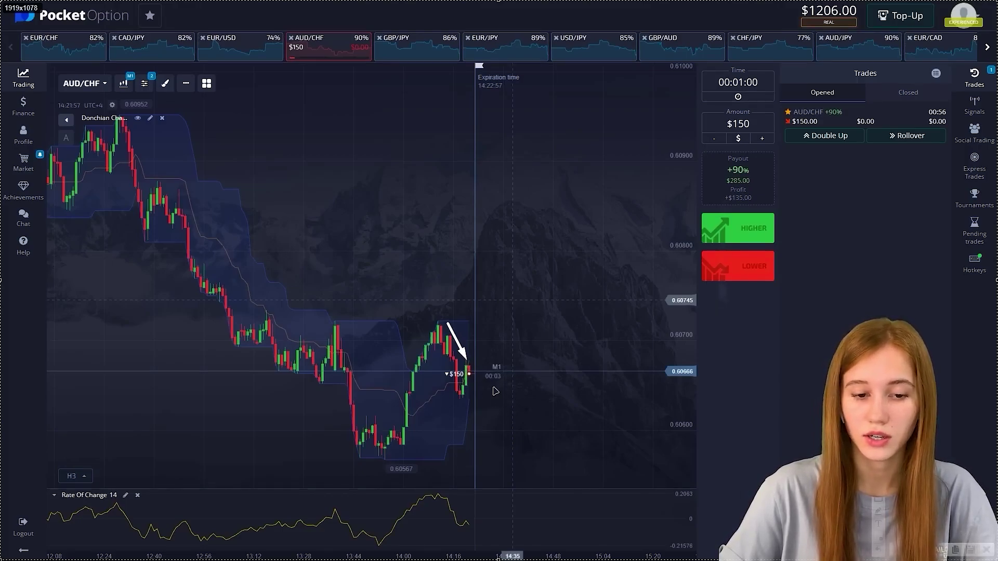
{"action": "left_click_drag", "start_coordinate": [473, 376], "coordinate": [480, 413]}
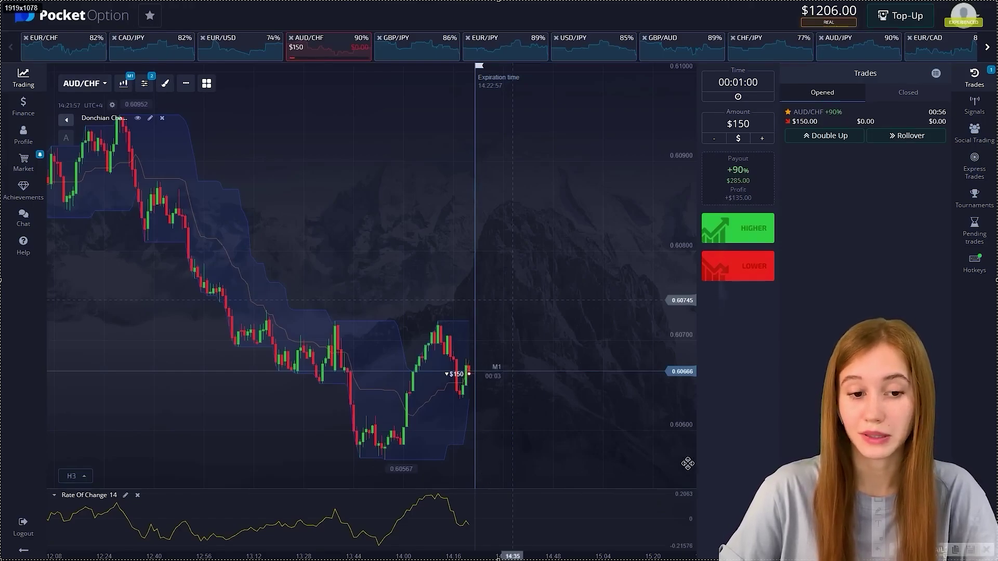
Draw a horizontal line at the bottom of the last AUD/CHF drop and a falling arrow at the end of the Rate Of Change line
{"action": "left_click_drag", "start_coordinate": [469, 398], "coordinate": [601, 395]}
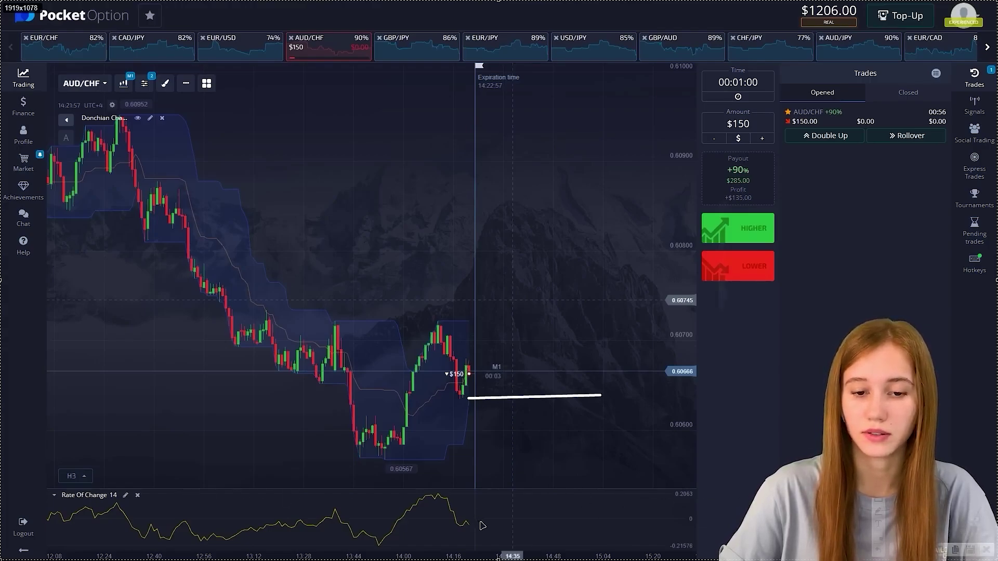
{"action": "left_click_drag", "start_coordinate": [671, 464], "coordinate": [691, 518]}
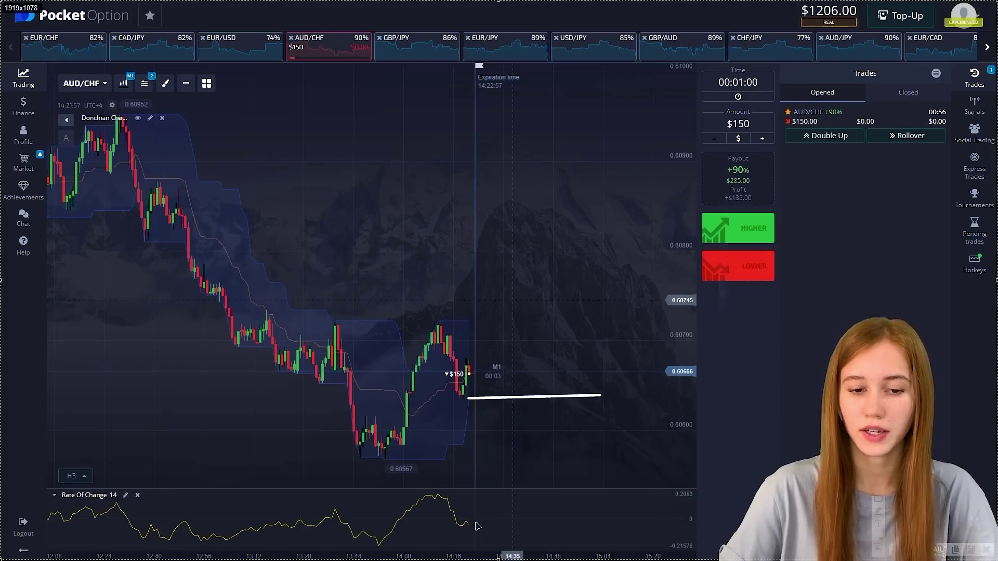
{"action": "left_click_drag", "start_coordinate": [465, 503], "coordinate": [480, 540]}
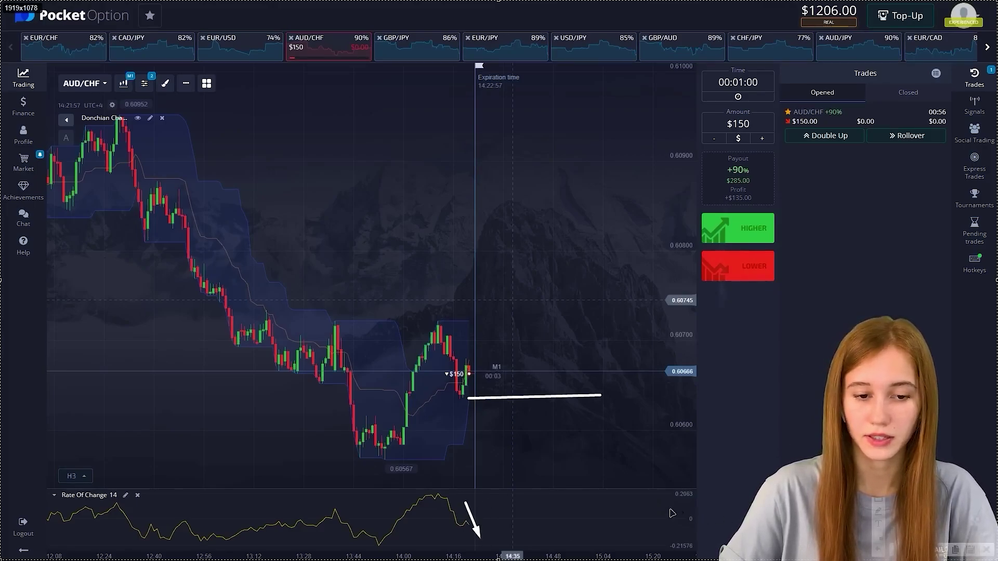
{"action": "left_click_drag", "start_coordinate": [387, 136], "coordinate": [566, 479]}
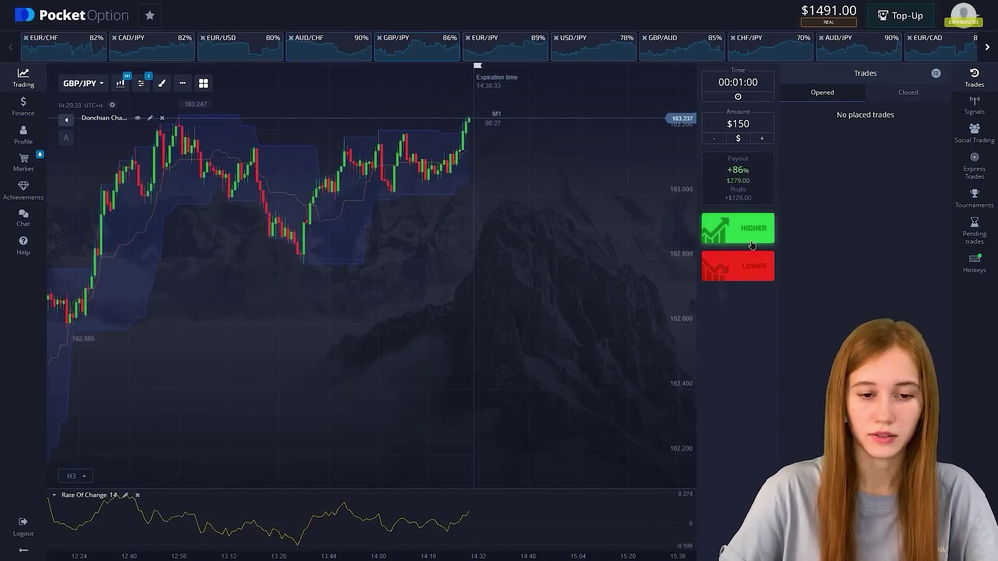
Place a one-minute $150 Lower trade on GBP/JPY and capture the whole screen for annotation
{"action": "left_click", "coordinate": [749, 266]}
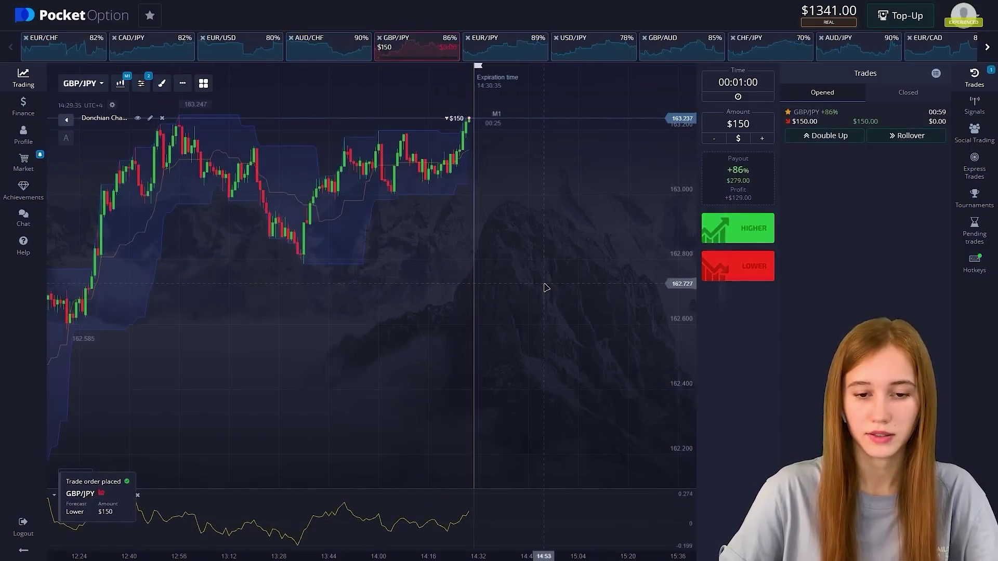
{"action": "key", "text": "Print"}
{"action": "left_click_drag", "start_coordinate": [0, 0], "coordinate": [997, 560]}
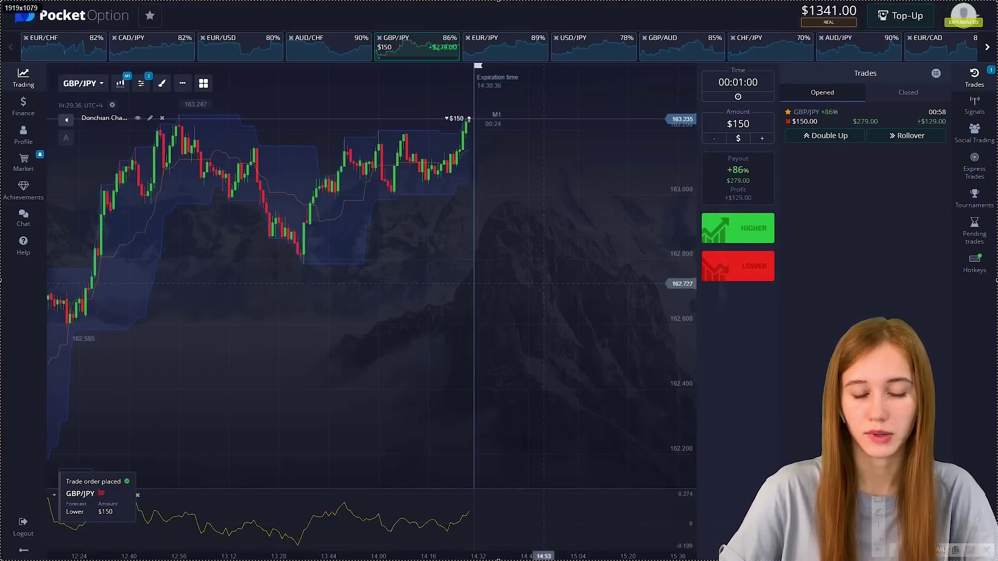
Draw a horizontal line along the GBP/JPY high, with arrows pointing at the trade entry and one falling from it
{"action": "mouse_move", "coordinate": [178, 118]}
{"action": "left_mouse_down"}
{"action": "mouse_move", "coordinate": [582, 93]}
{"action": "mouse_move", "coordinate": [598, 115]}
{"action": "left_mouse_up"}
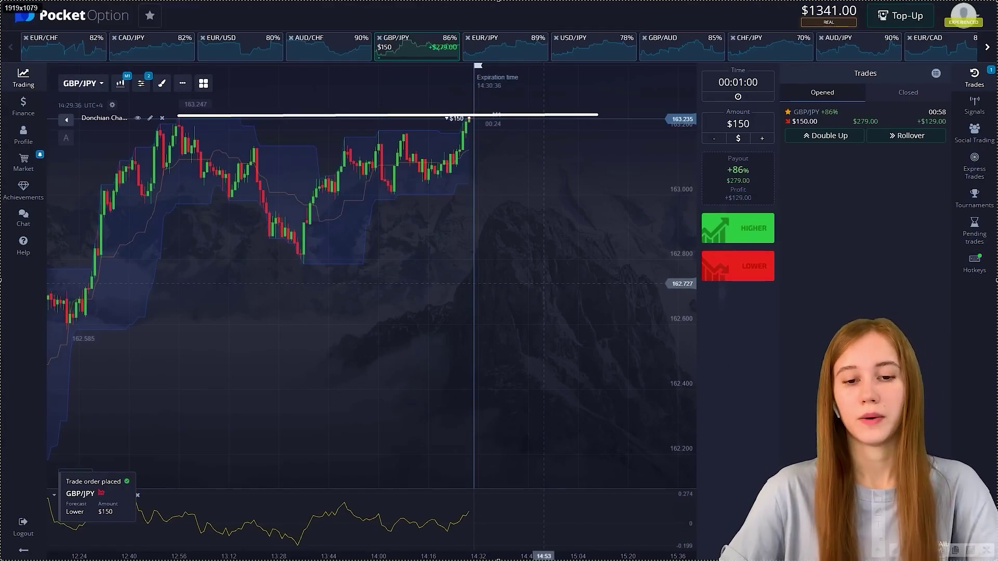
{"action": "left_click_drag", "start_coordinate": [461, 85], "coordinate": [486, 176]}
{"action": "key", "text": "ctrl+z"}
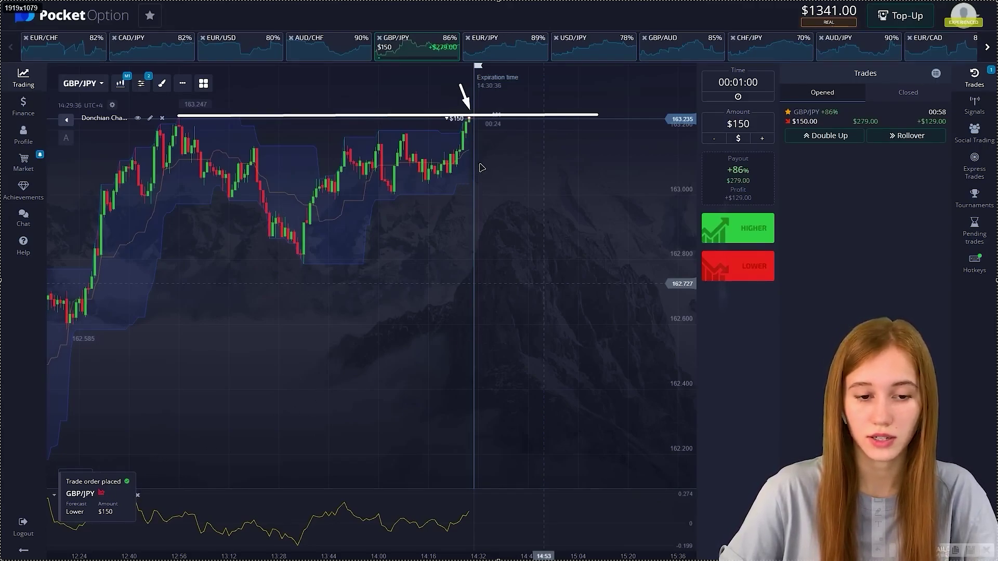
{"action": "left_click_drag", "start_coordinate": [481, 182], "coordinate": [474, 152]}
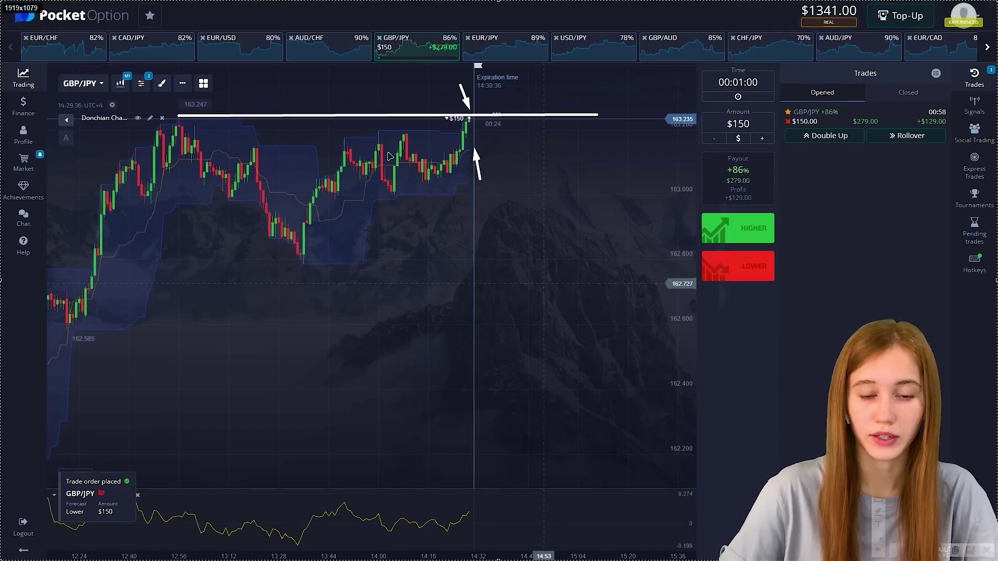
{"action": "left_click_drag", "start_coordinate": [383, 100], "coordinate": [393, 144]}
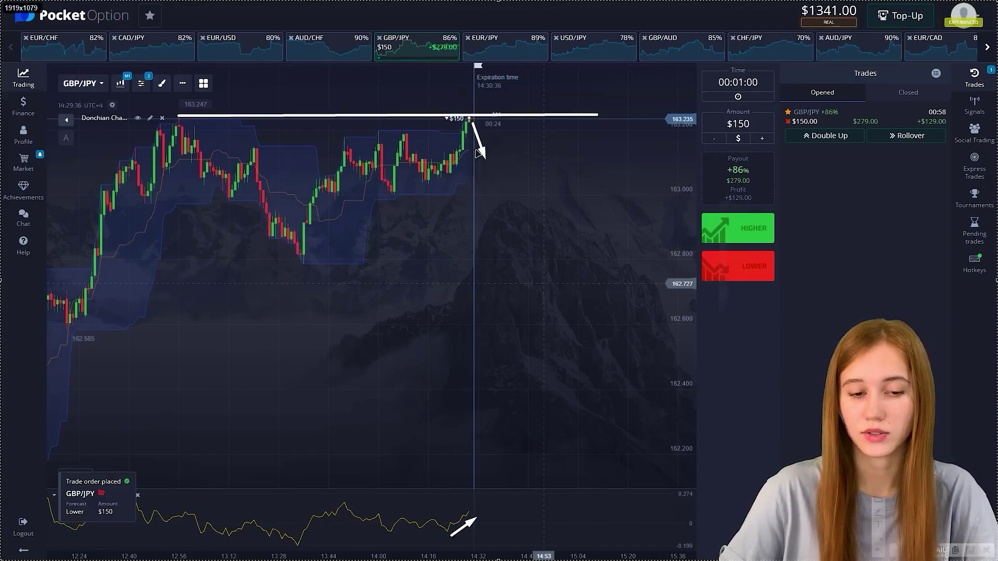
{"action": "left_click_drag", "start_coordinate": [478, 124], "coordinate": [515, 196]}
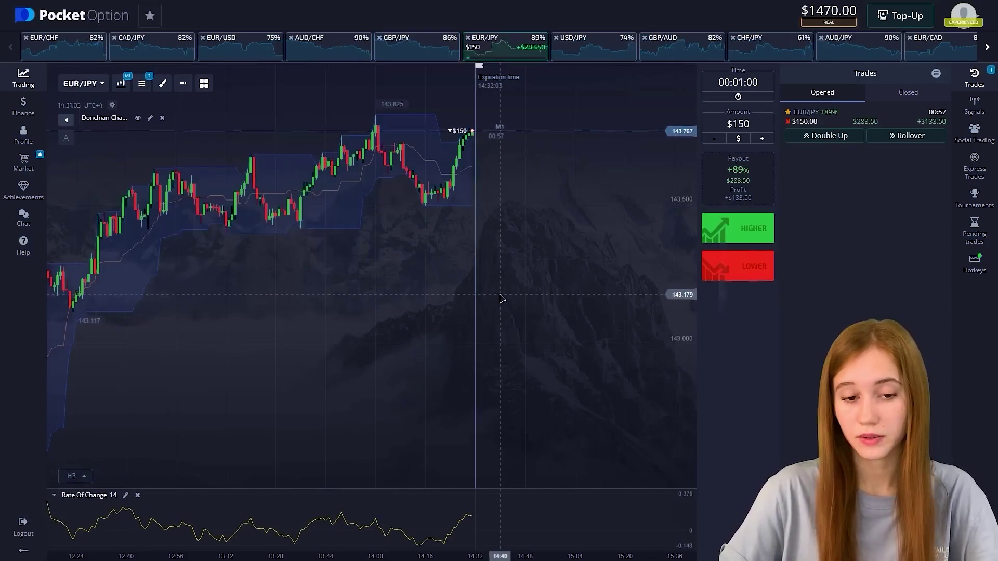
Capture the whole screen showing the open EUR/JPY trade for annotation
{"action": "key", "text": "Print"}
{"action": "left_click_drag", "start_coordinate": [1, 1], "coordinate": [997, 560]}
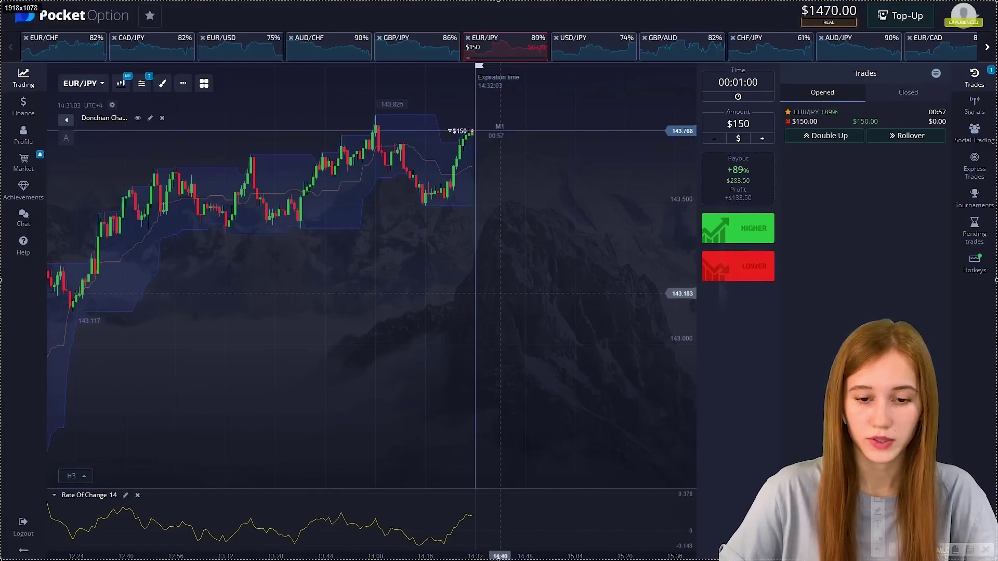
Draw an arrow rising along the last EUR/JPY climb and another falling from the trade entry, and undo both
{"action": "left_click_drag", "start_coordinate": [457, 182], "coordinate": [482, 133]}
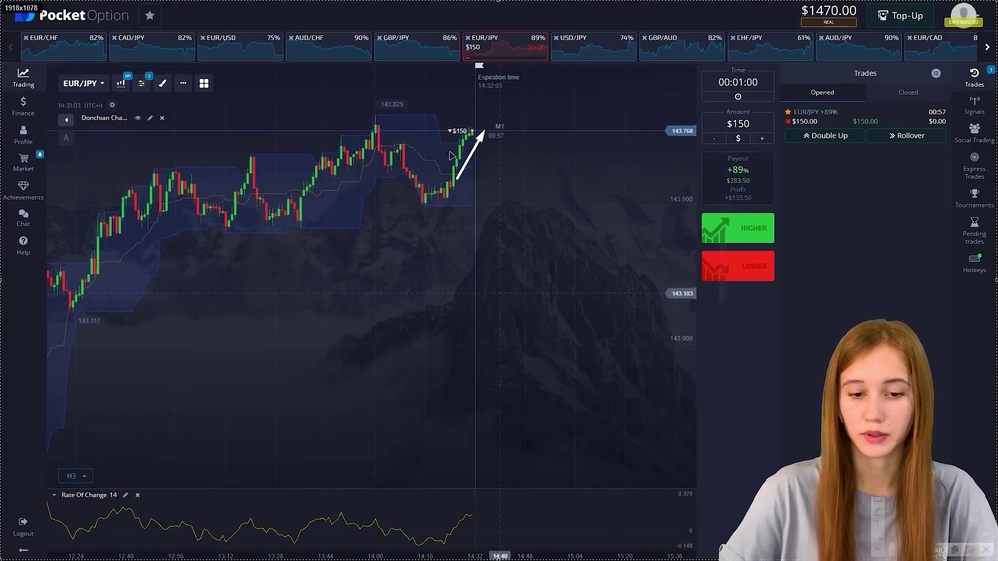
{"action": "left_click_drag", "start_coordinate": [474, 128], "coordinate": [505, 205]}
{"action": "key", "text": "ctrl+z"}
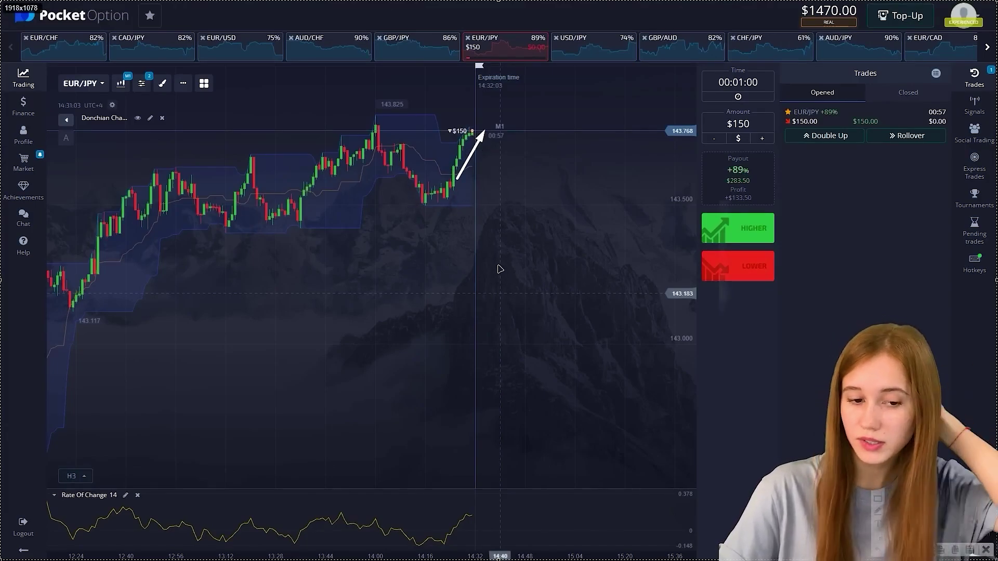
{"action": "key", "text": "ctrl+z"}
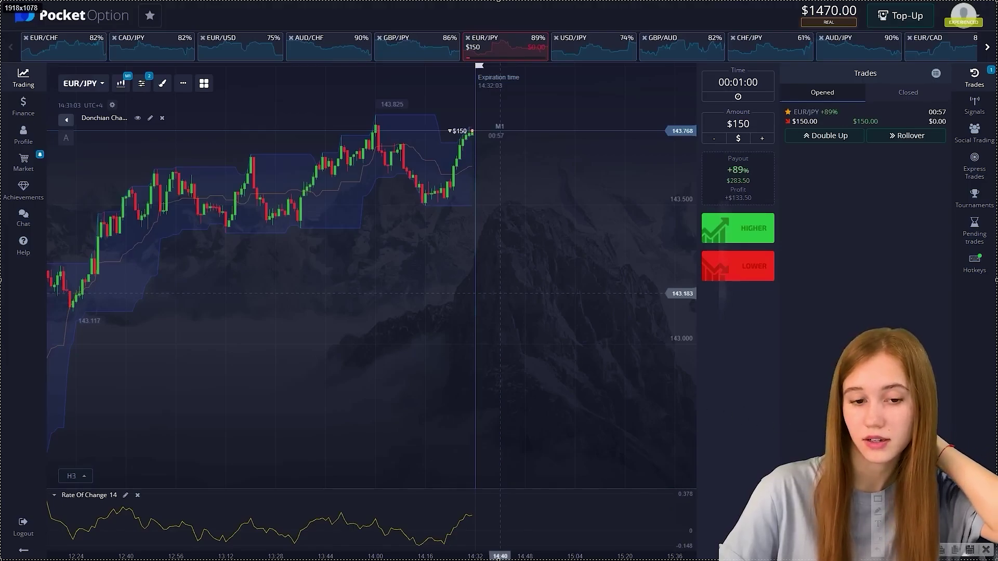
Draw an arrow pointing down to the EUR/JPY trade entry and a short horizontal line above it, undoing the falling arrows
{"action": "left_click_drag", "start_coordinate": [441, 97], "coordinate": [458, 133]}
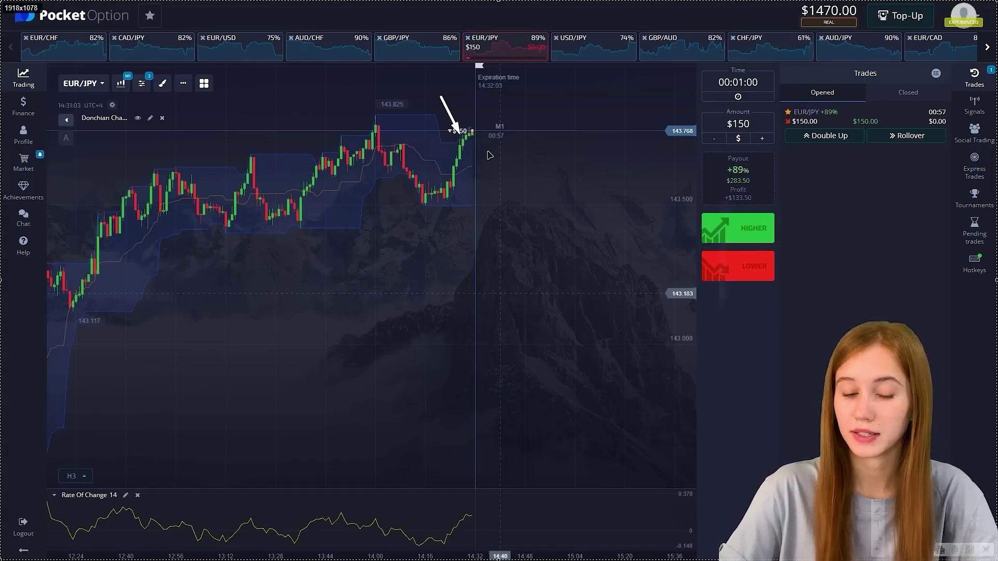
{"action": "left_click_drag", "start_coordinate": [477, 131], "coordinate": [508, 211]}
{"action": "key", "text": "ctrl+z"}
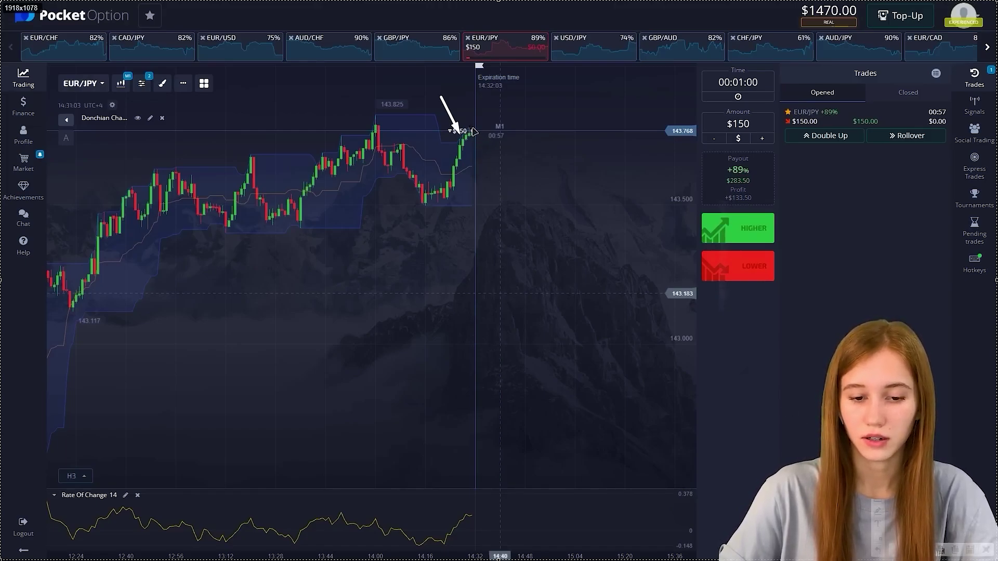
{"action": "left_click_drag", "start_coordinate": [469, 125], "coordinate": [549, 126]}
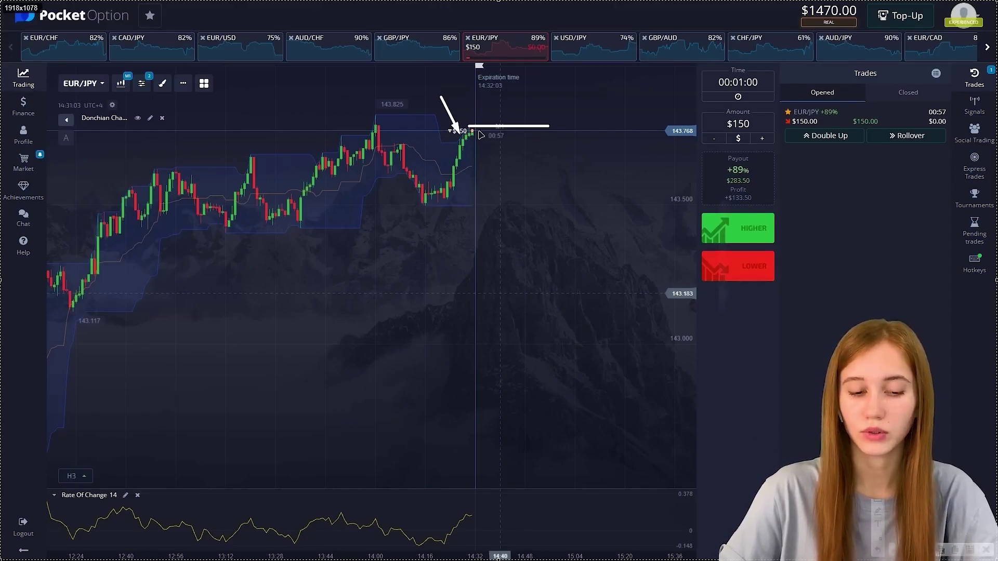
{"action": "left_click_drag", "start_coordinate": [473, 129], "coordinate": [486, 173]}
{"action": "key", "text": "ctrl+z"}
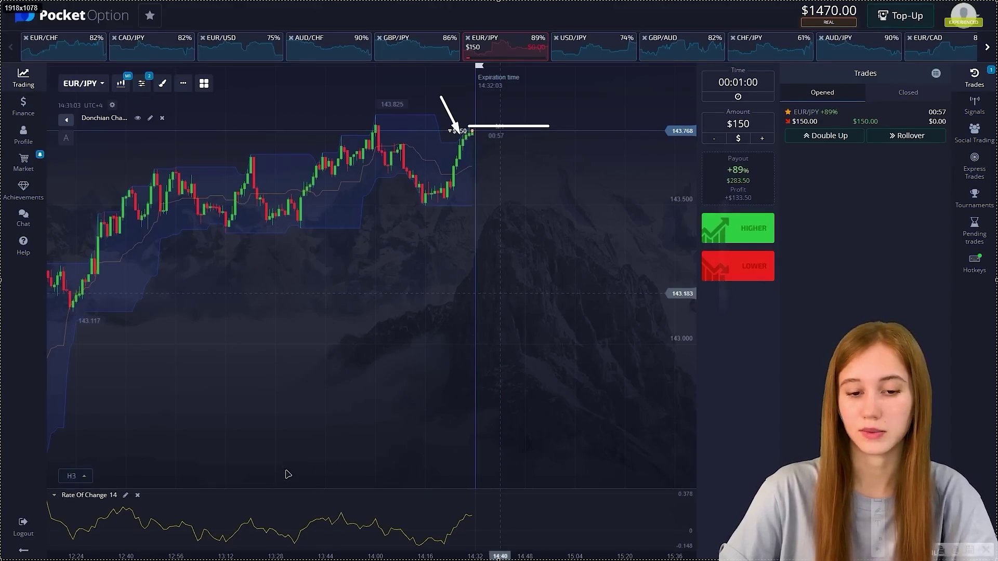
Draw arrows pointing to the end of the Rate Of Change line, rising along its last climb and levelling off
{"action": "left_click_drag", "start_coordinate": [426, 446], "coordinate": [469, 510]}
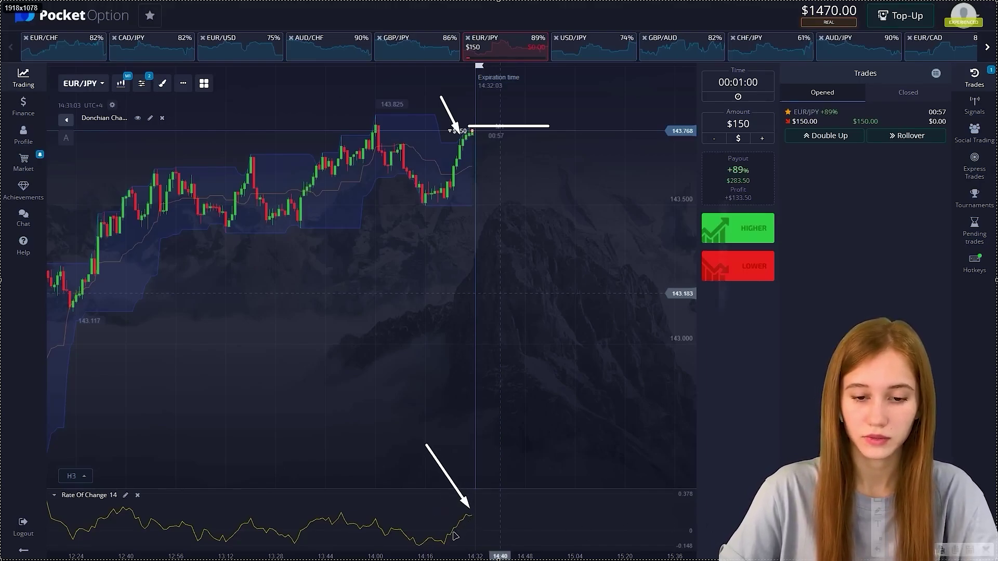
{"action": "mouse_move", "coordinate": [441, 545]}
{"action": "left_mouse_down"}
{"action": "mouse_move", "coordinate": [468, 516]}
{"action": "mouse_move", "coordinate": [483, 517]}
{"action": "left_mouse_up"}
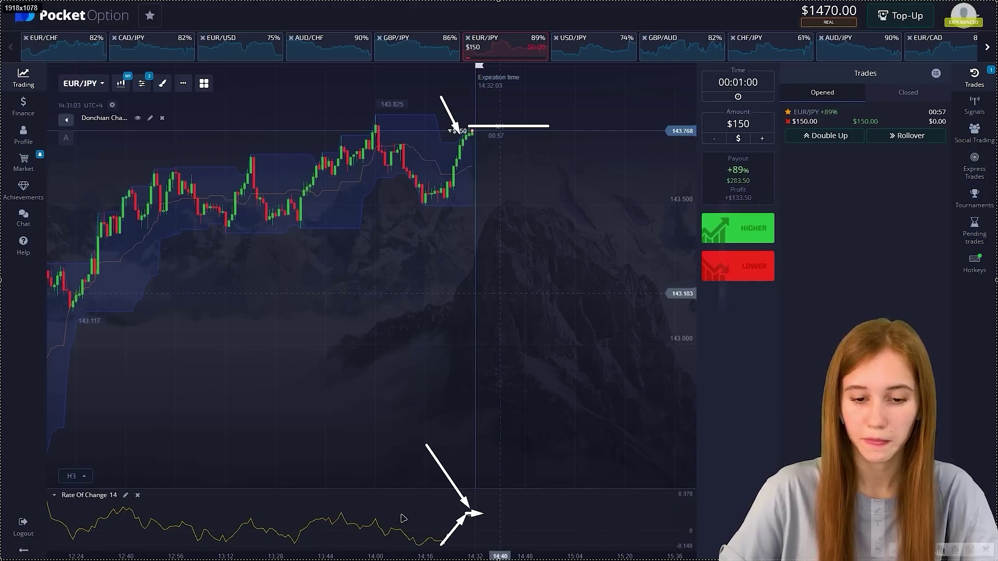
{"action": "left_click_drag", "start_coordinate": [483, 518], "coordinate": [490, 531]}
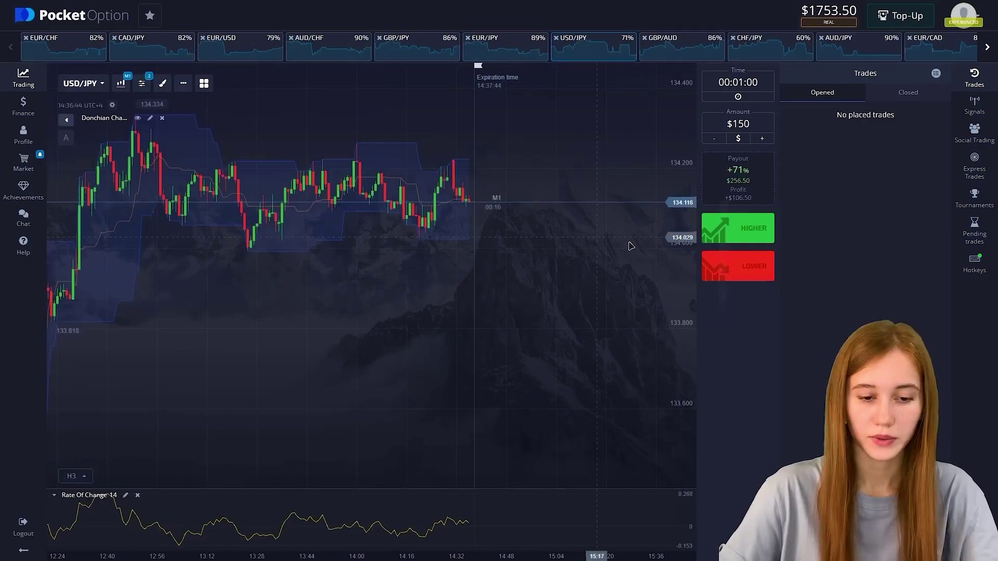
Place a one-minute $150 Lower trade on USD/JPY
{"action": "left_click", "coordinate": [720, 263]}
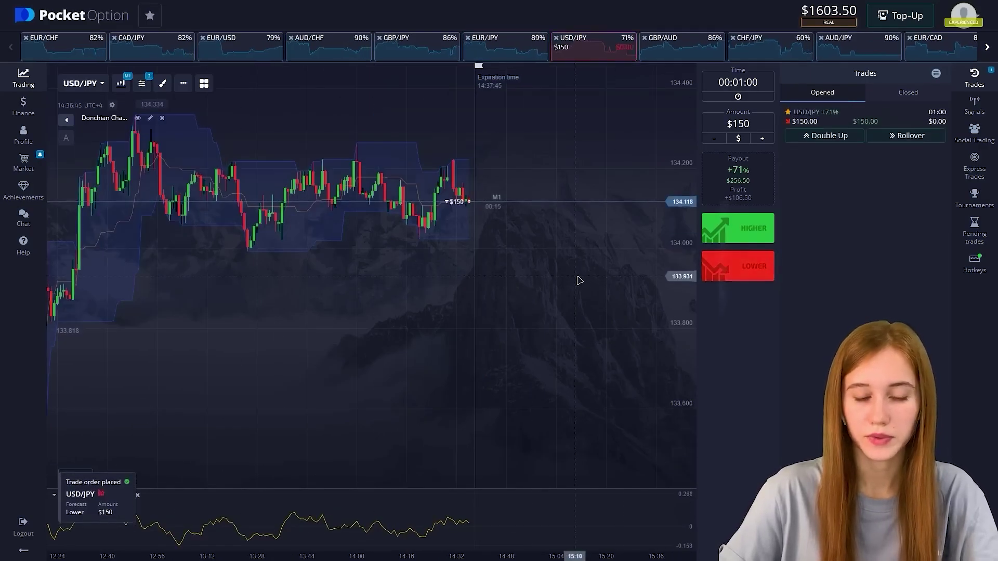